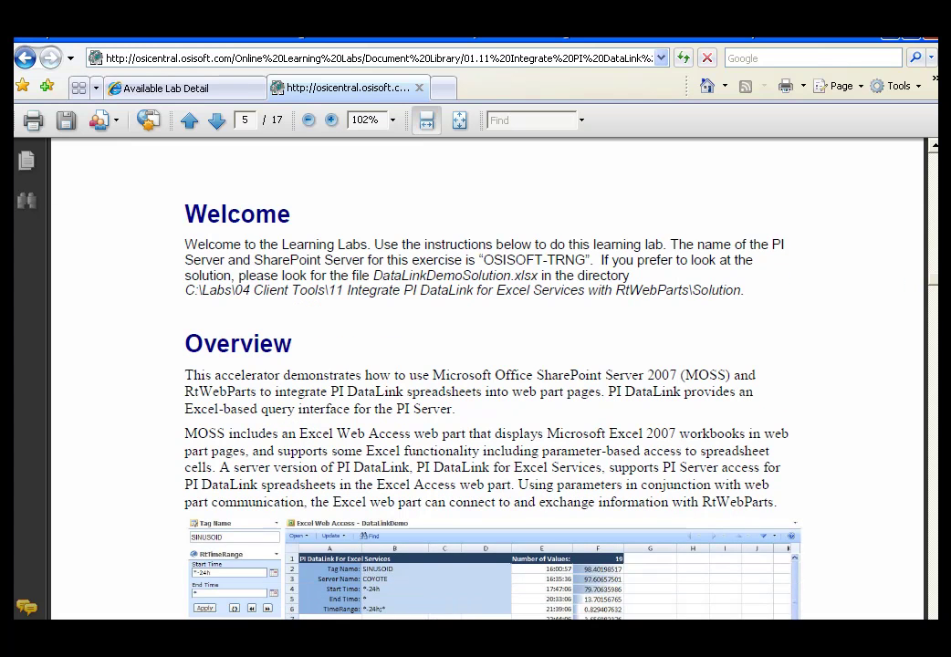
Step: Read through the lab document's overview, About this Document section and software requirements
scroll(493, 379, down, 5)
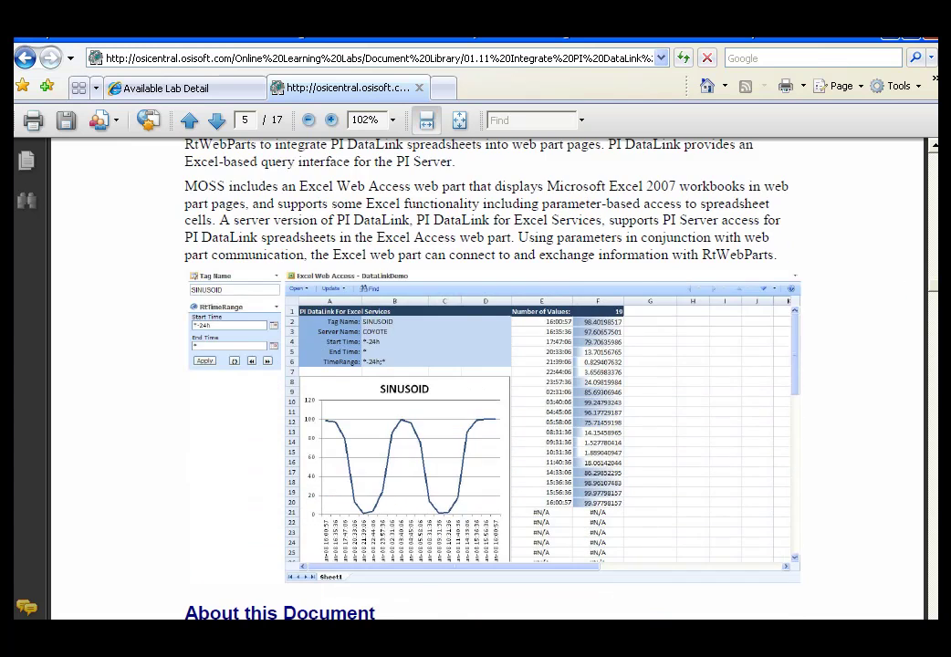
scroll(493, 379, down, 7)
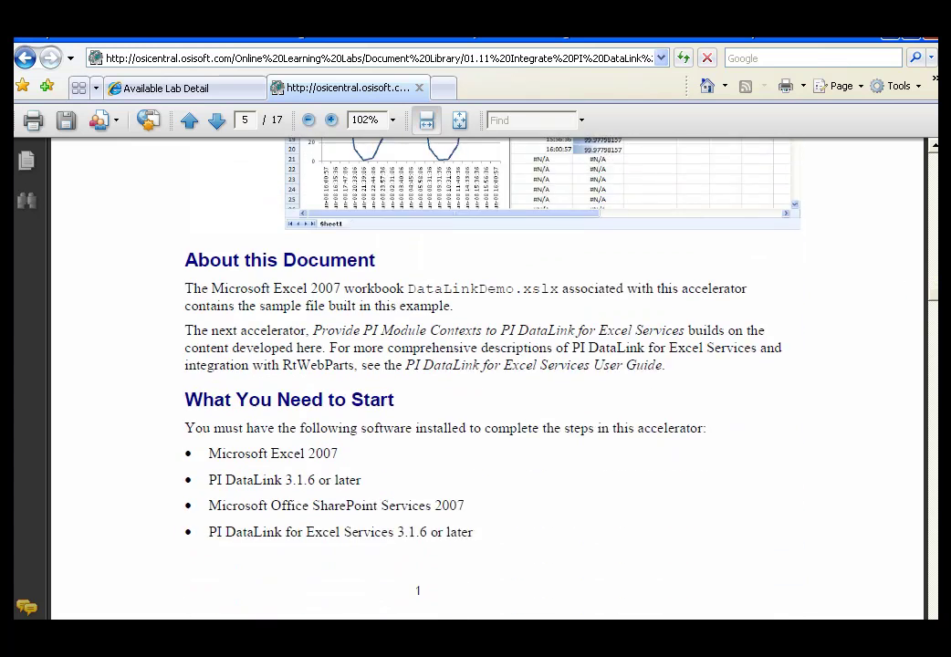
scroll(493, 378, down, 1)
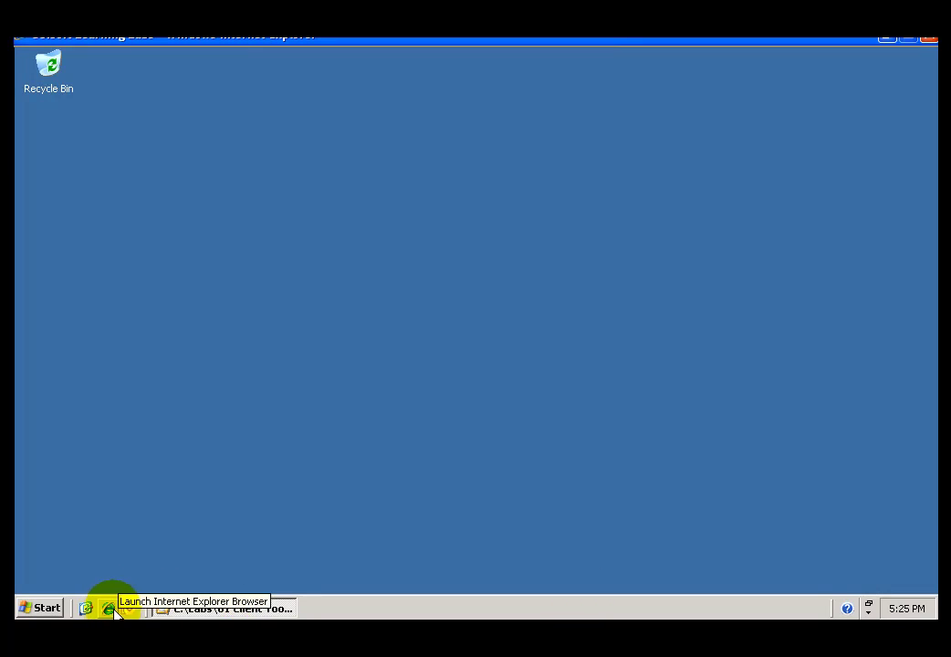
Step: View the Data Link Web Access Solution page on the SharePoint Solutions Site in Internet Explorer, and close the browser
click(112, 608)
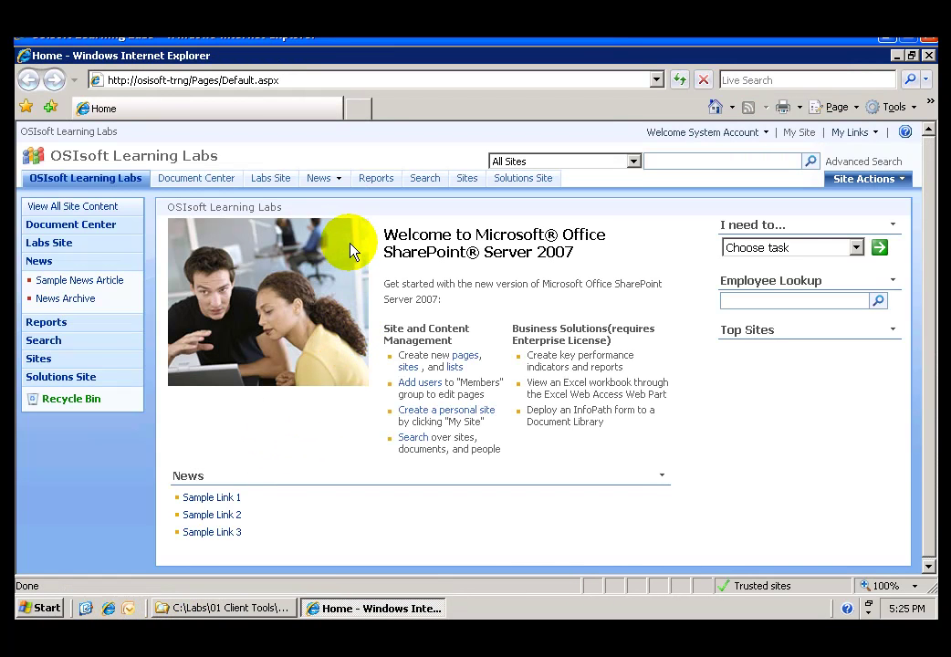
click(518, 180)
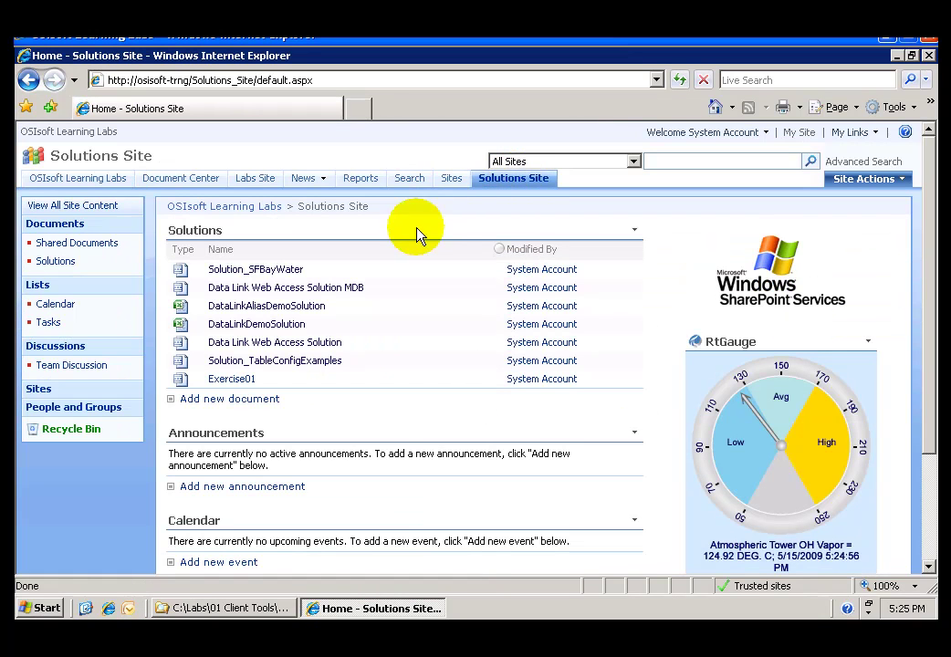
click(309, 348)
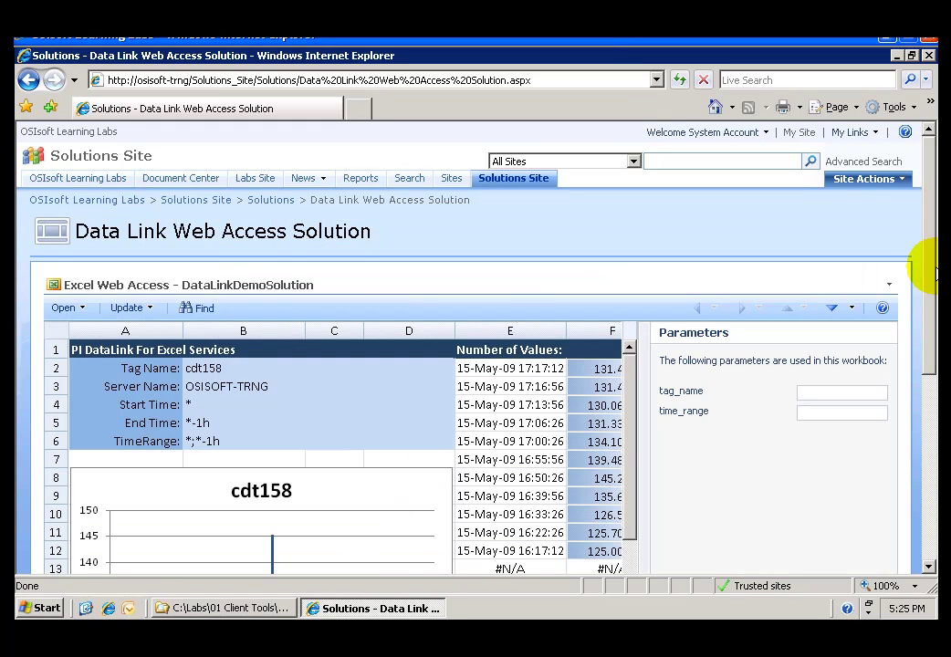
drag(927, 263, 927, 315)
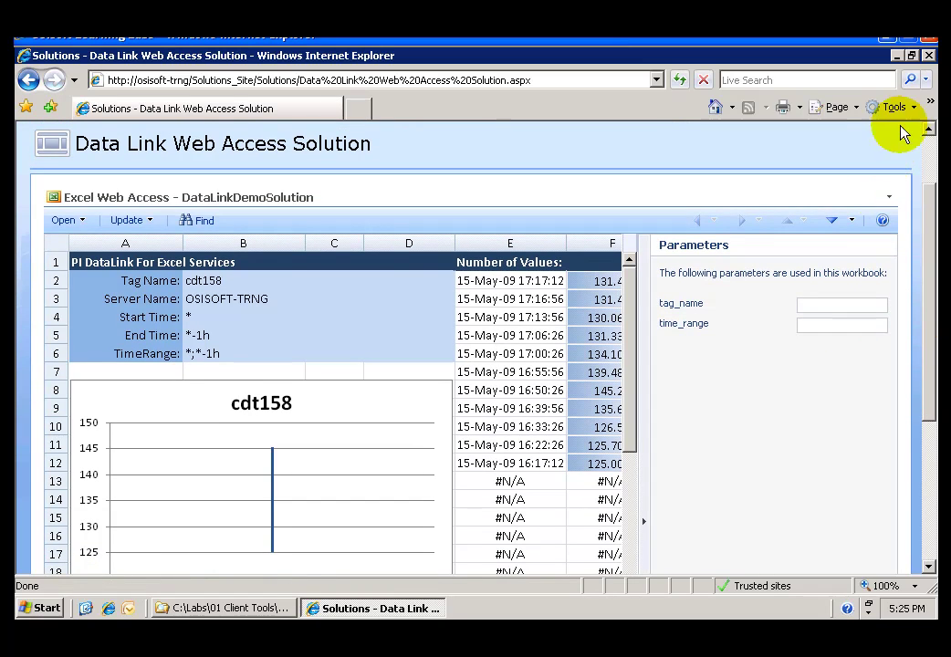
click(928, 56)
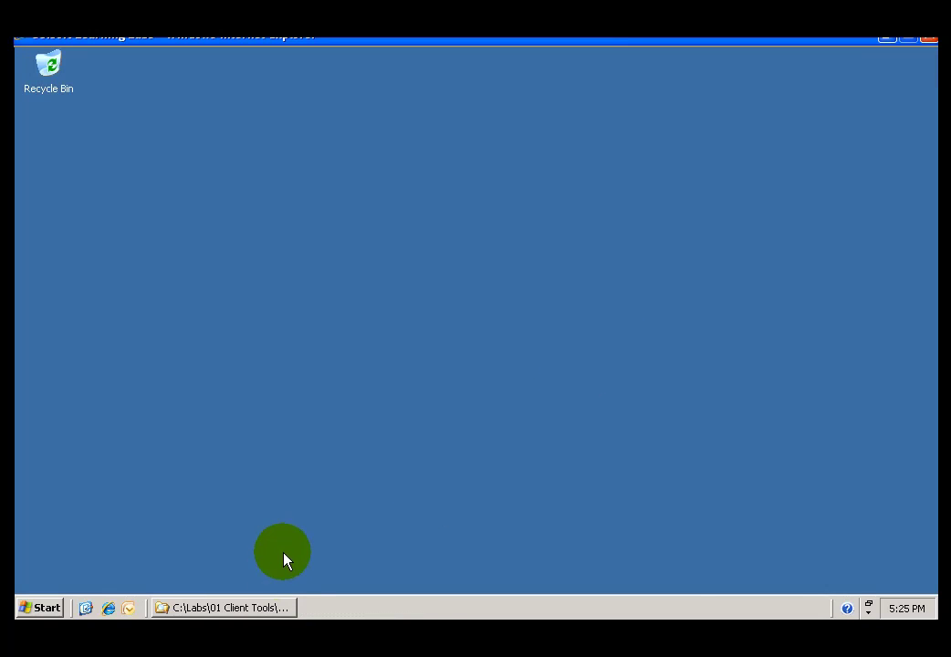
Step: Open DataLinkDemo.xlsx from the Workspace folder of lab 11 in Excel
click(235, 607)
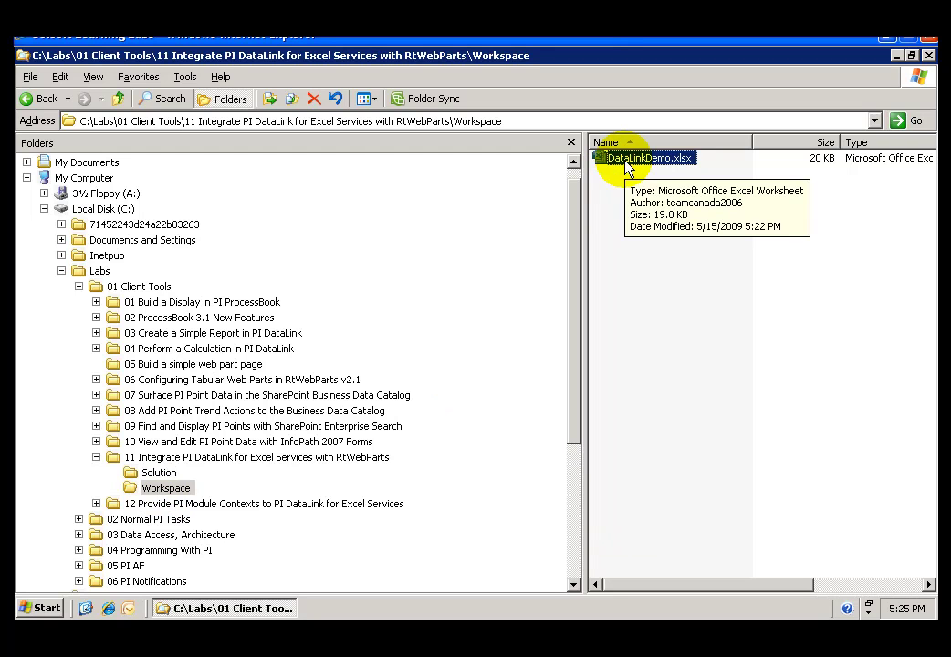
click(651, 168)
double_click(652, 168)
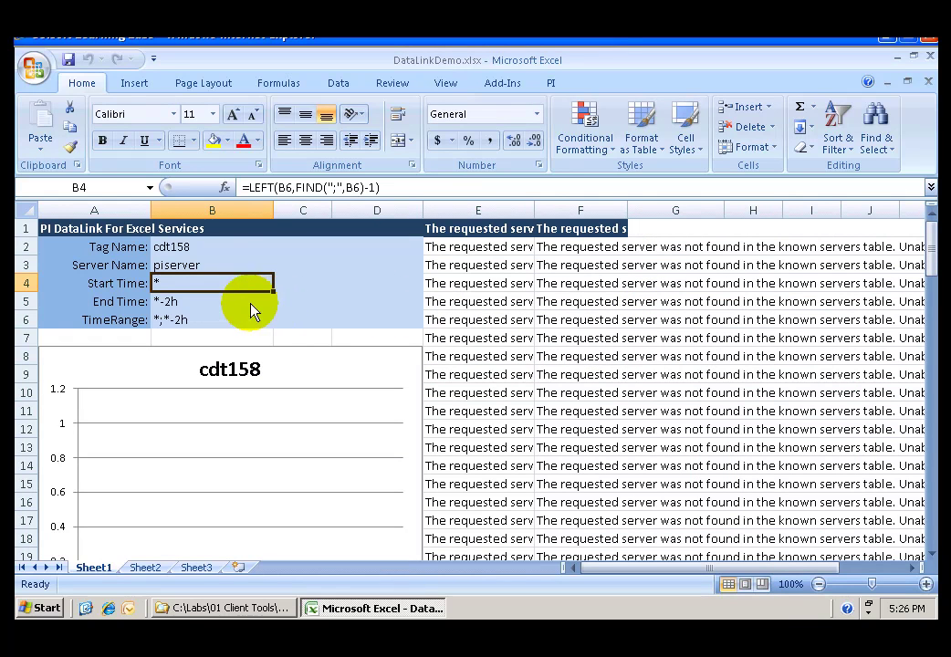
Step: Set the Server Name in cell B3 to osisoft-trng
click(201, 265)
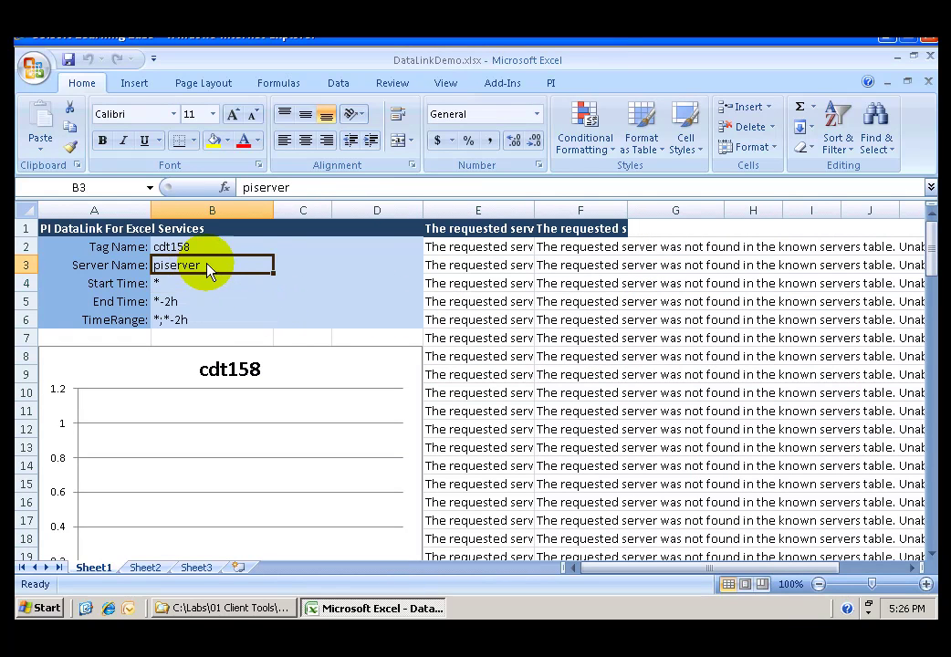
drag(290, 187, 230, 192)
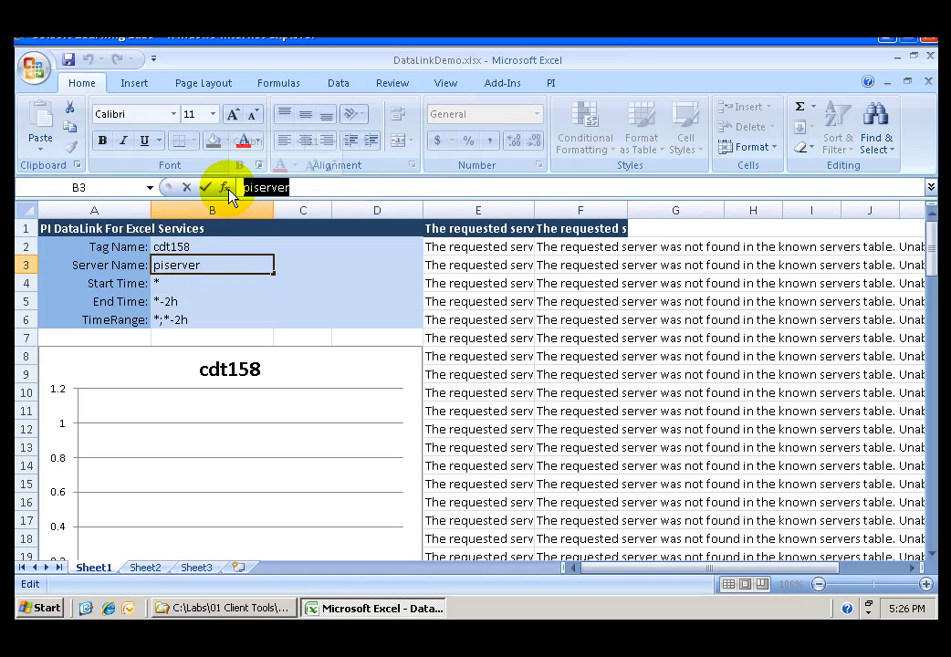
text(osisoft-trng)
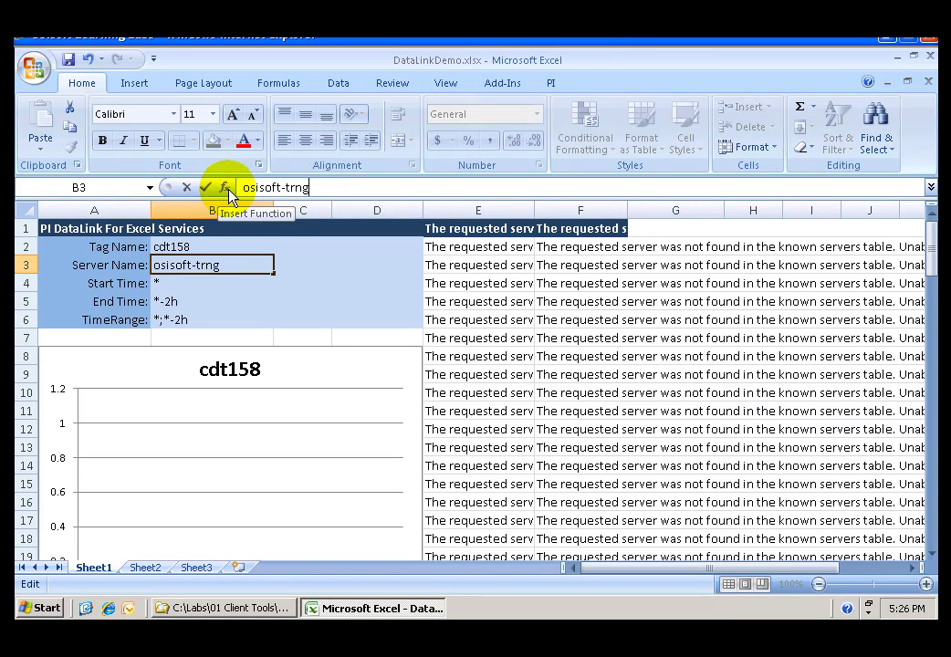
key(Return)
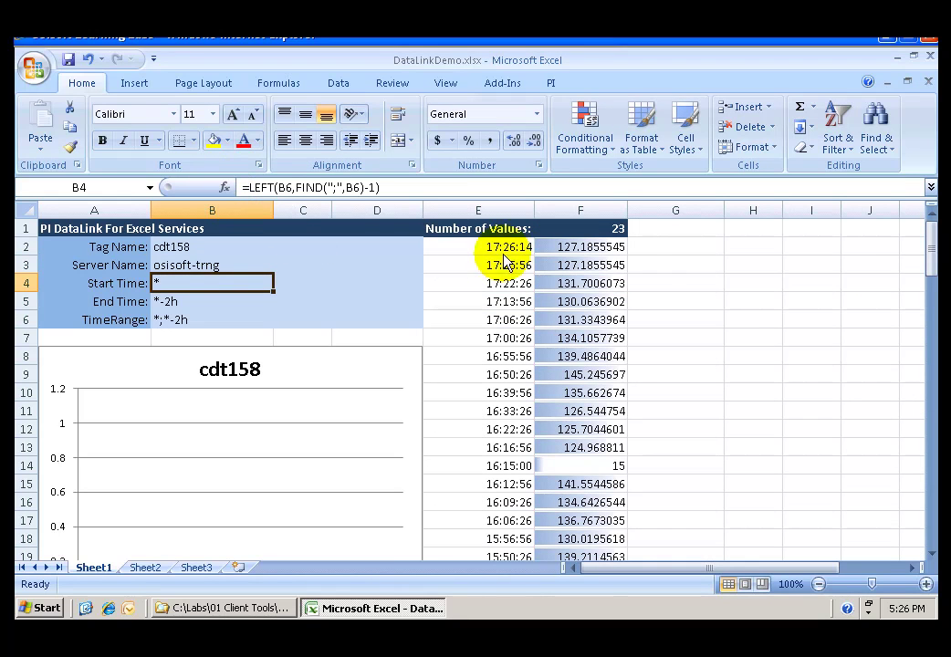
mouse_move(931, 250)
mouse_down()
mouse_move(933, 281)
mouse_move(929, 243)
mouse_up()
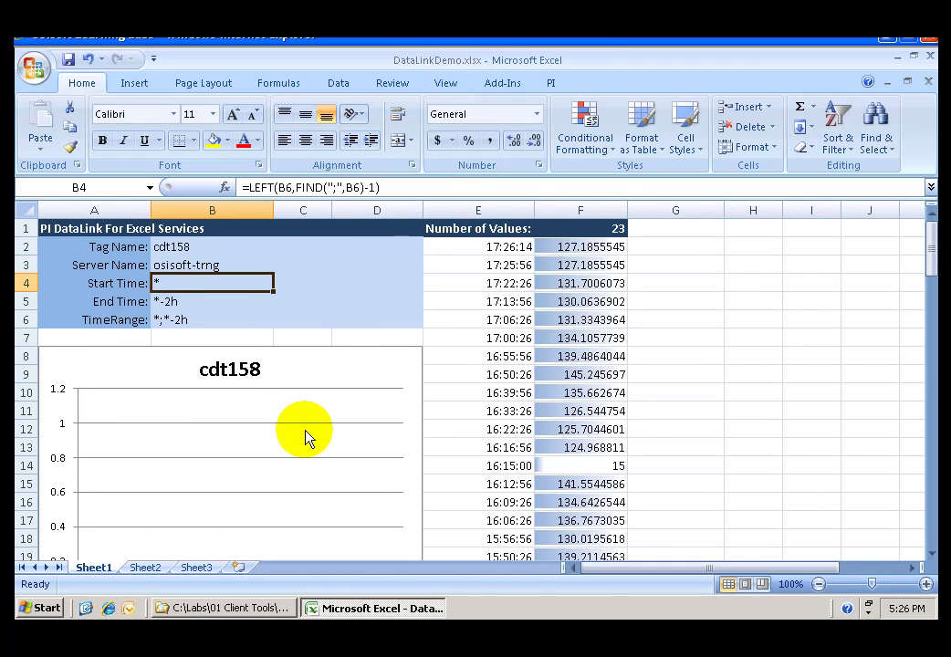
Step: Close DataLinkDemo.xlsx with its changes saved and reopen it from the recent documents to refresh the chart
click(926, 84)
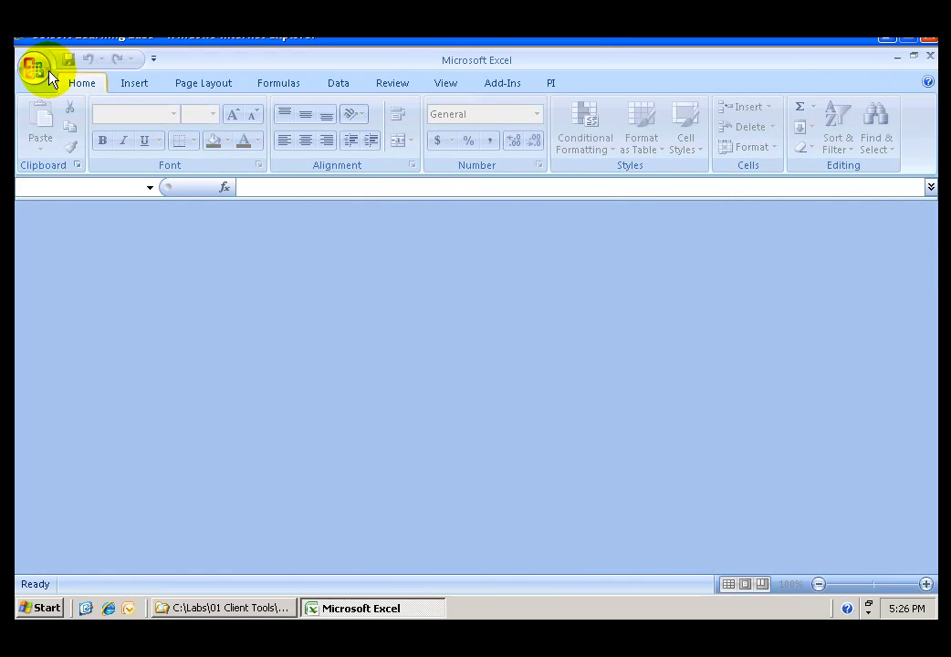
click(35, 67)
click(176, 122)
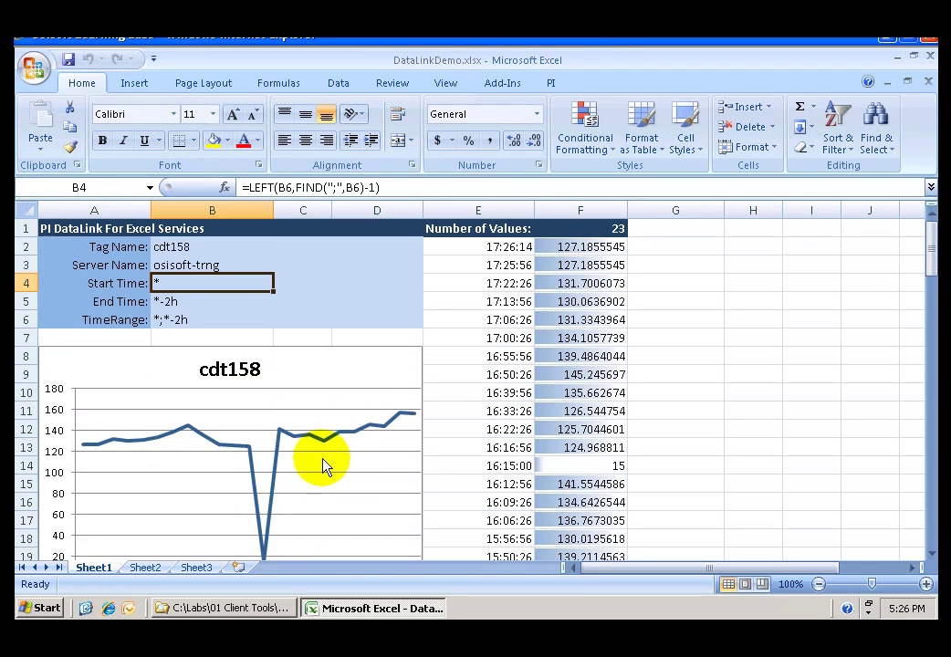
Step: Define the workbook-scoped name tag_name for the Tag Name value in cell B2
click(185, 321)
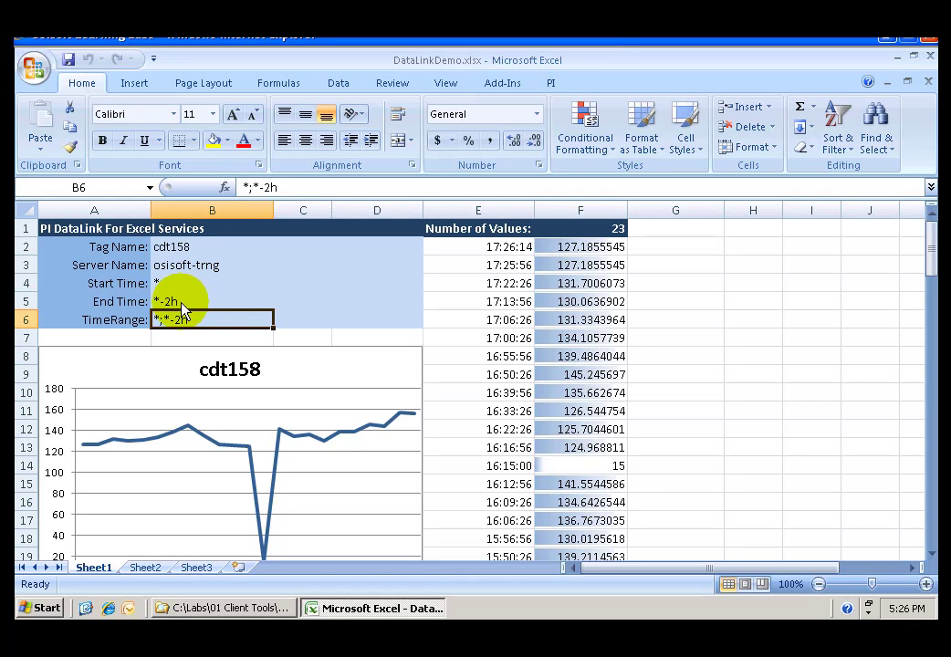
click(197, 248)
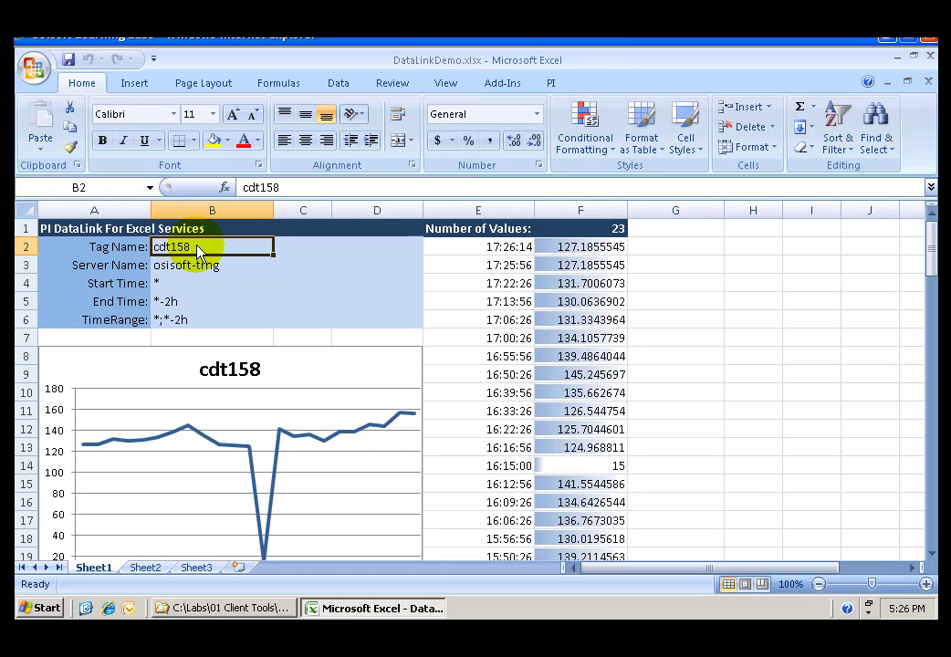
click(278, 84)
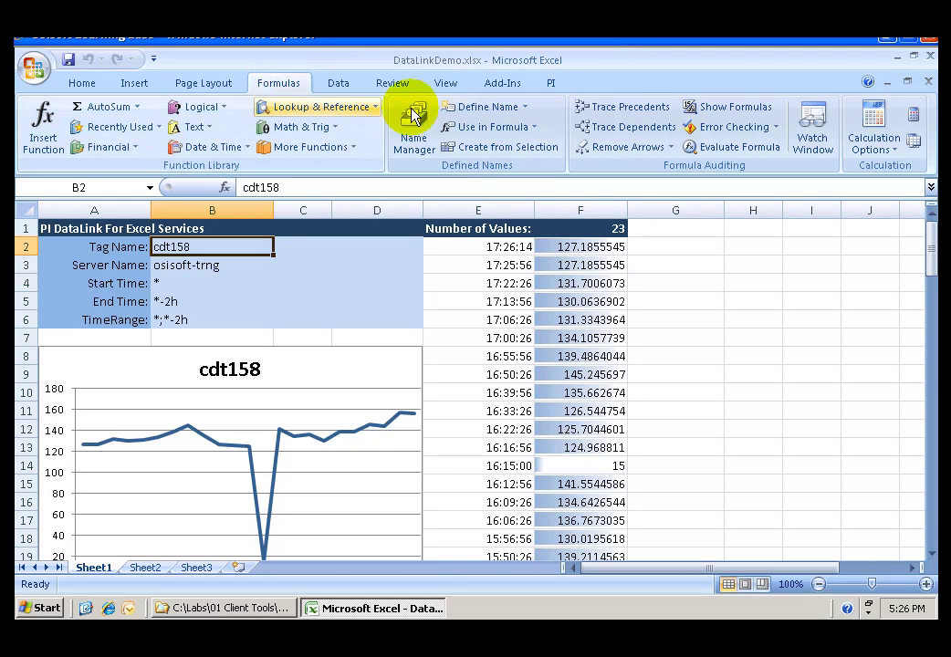
click(452, 108)
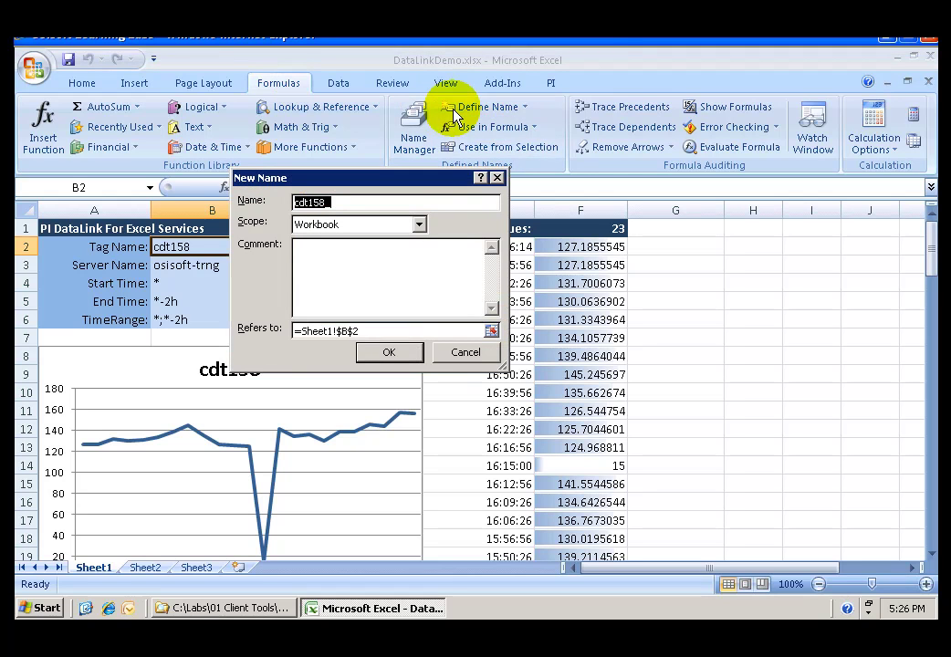
drag(425, 184, 726, 257)
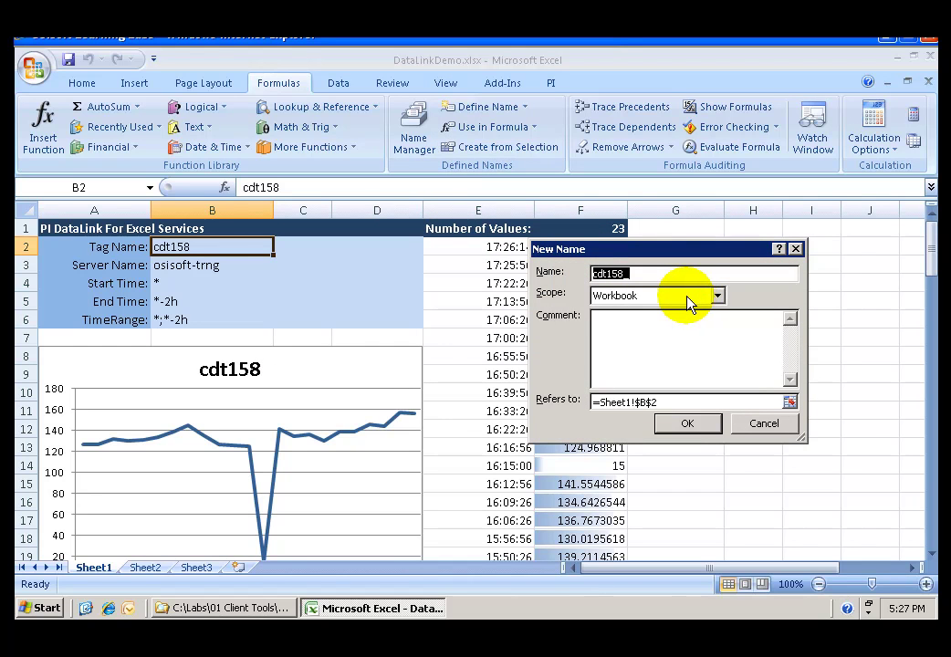
text(tag)
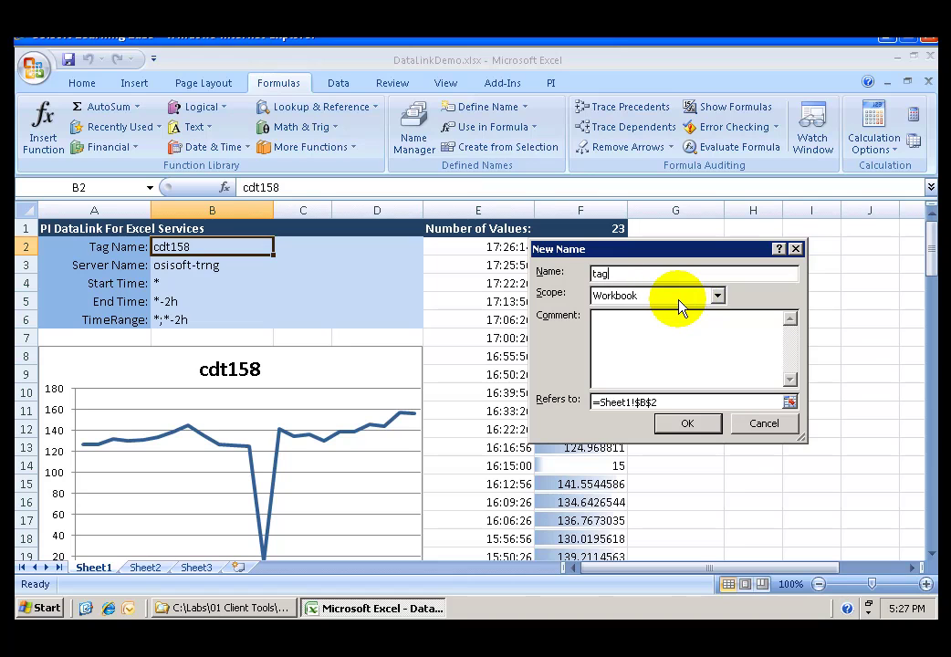
text(_name)
click(690, 426)
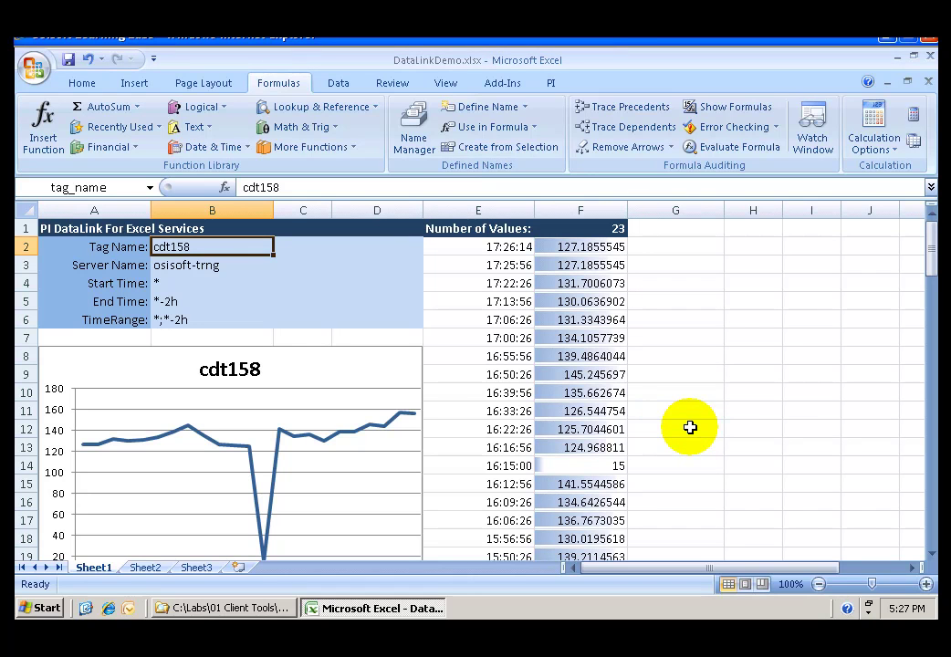
Step: Define the workbook-scoped name time_range for the TimeRange value in cell B6, and check the defined names in the Name Manager
click(177, 324)
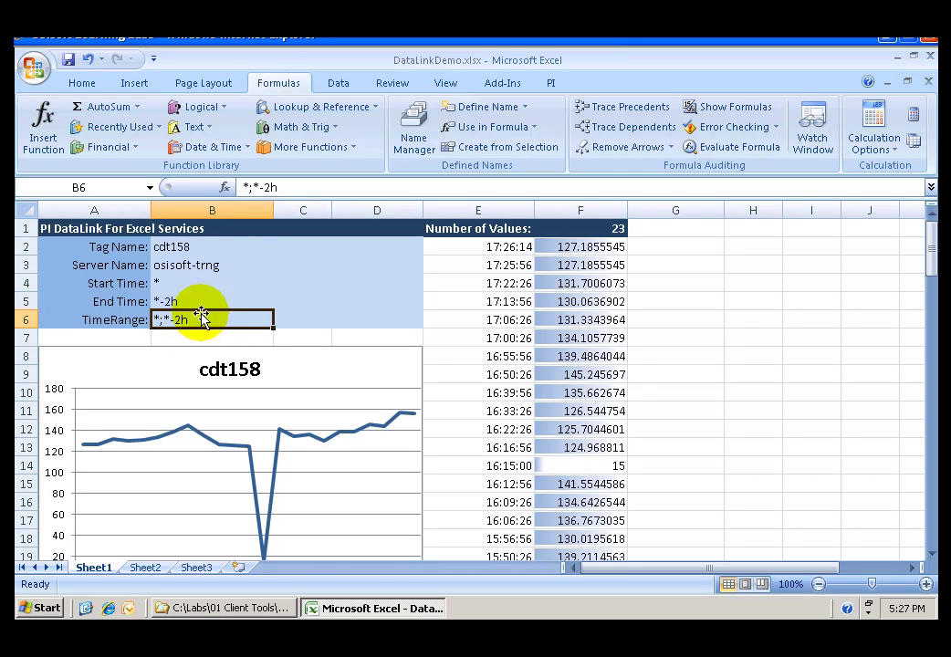
click(488, 107)
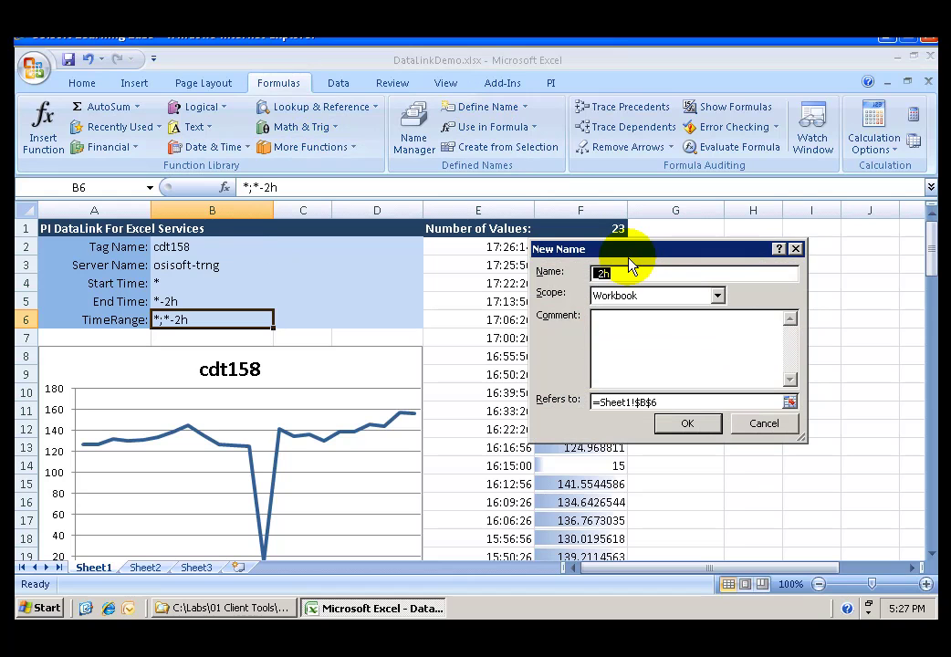
text(time_range)
click(685, 424)
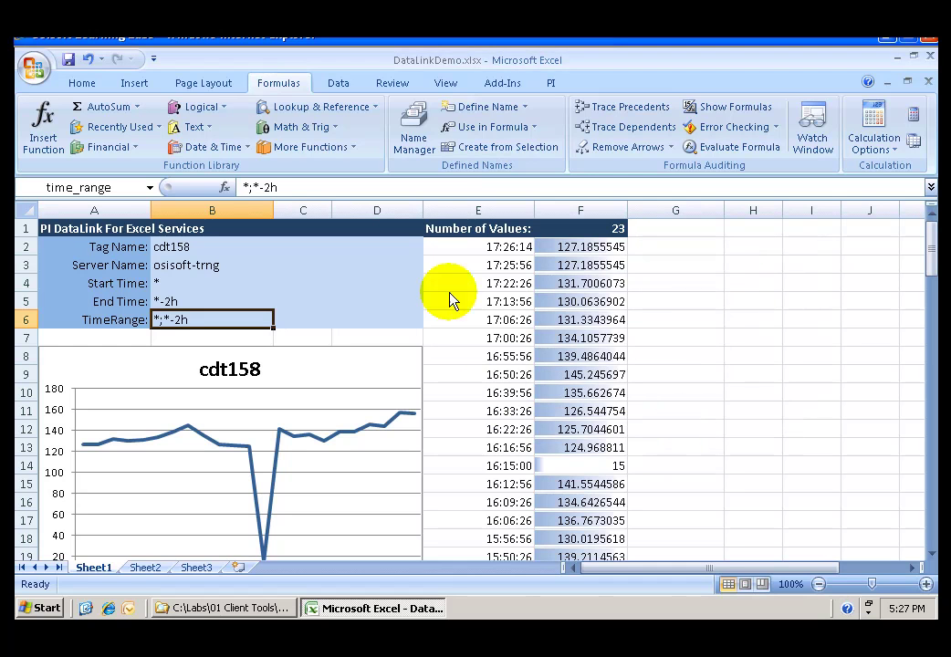
click(413, 123)
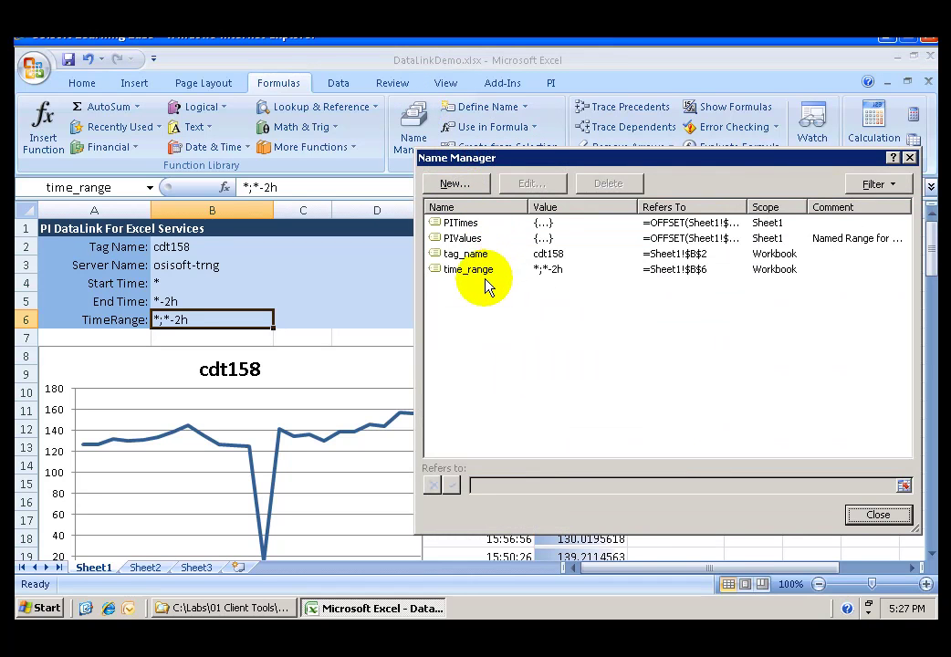
click(911, 159)
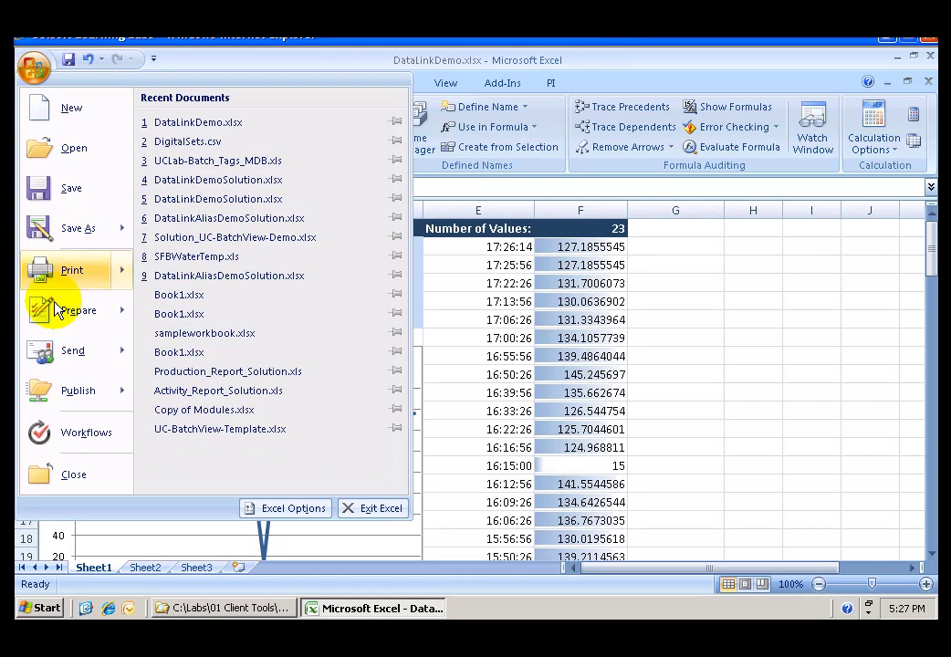
Step: Start publishing DataLinkDemo.xlsx to Excel Services with the option to open it in Excel Services turned off
mouse_move(64, 389)
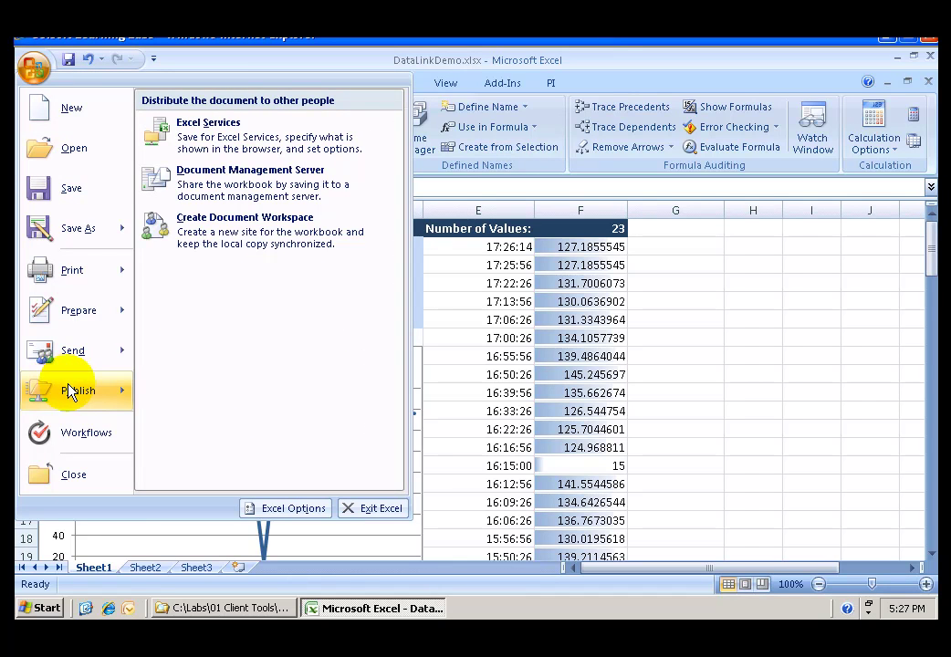
click(223, 124)
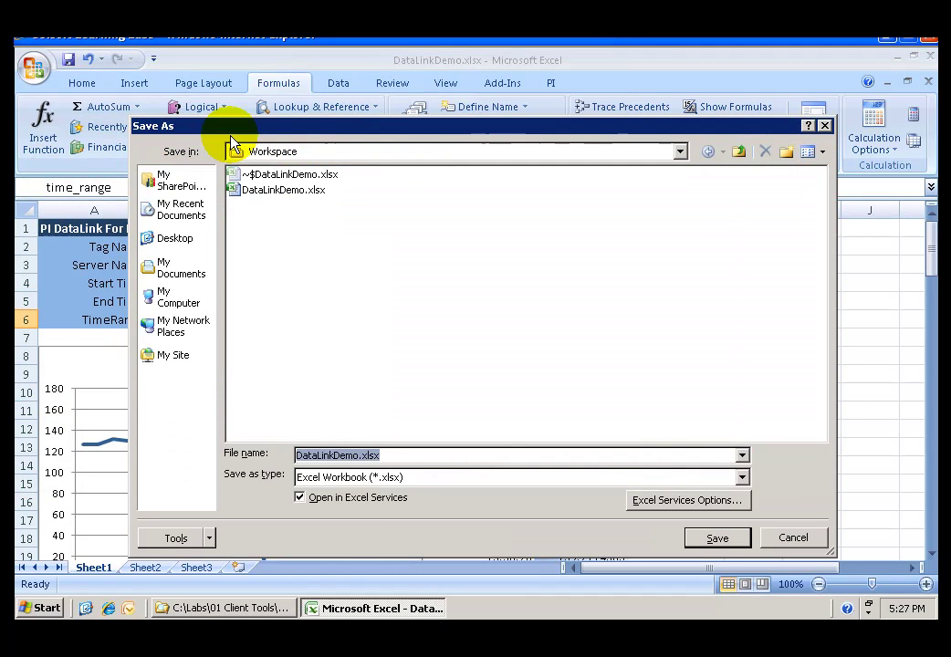
click(301, 498)
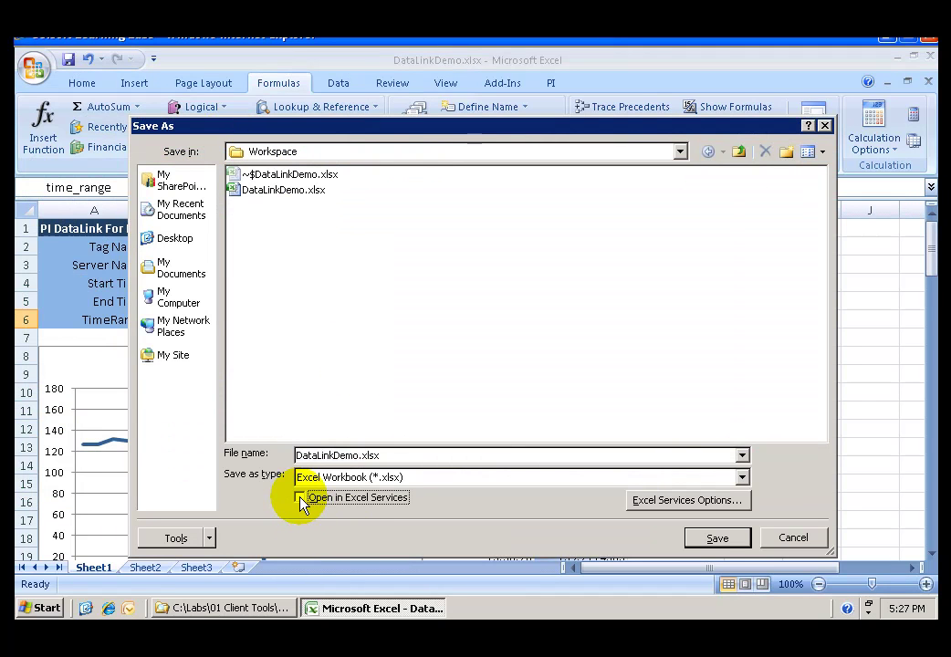
click(300, 498)
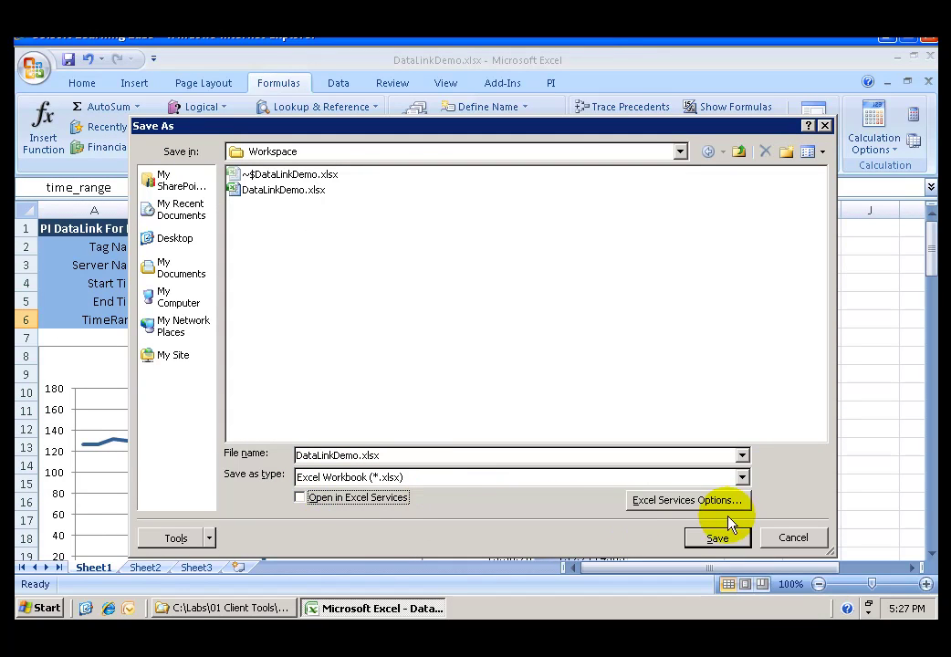
Step: Add tag_name and time_range as editable parameters in the Excel Services options
click(703, 501)
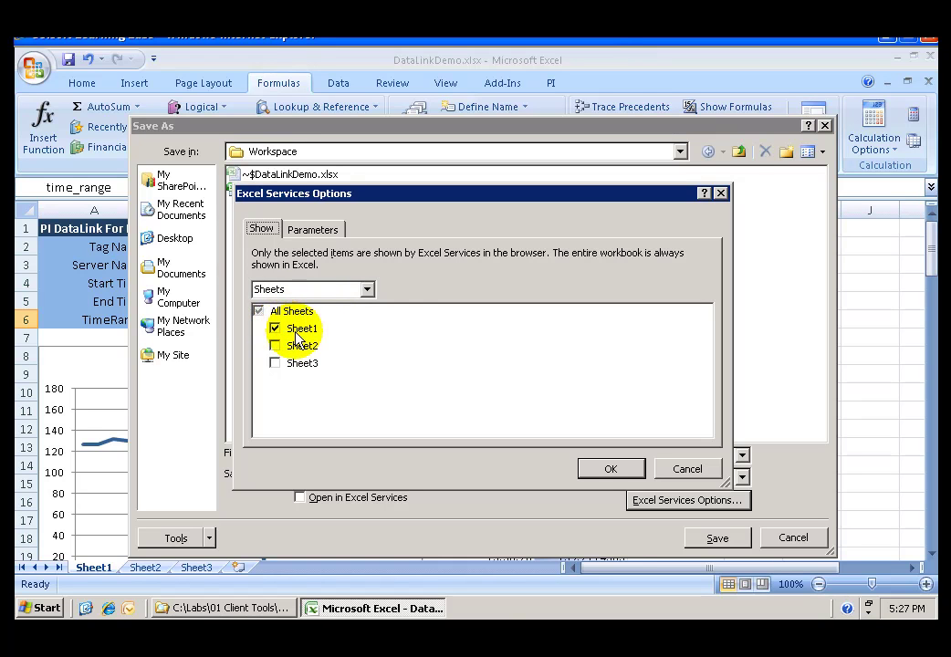
click(306, 232)
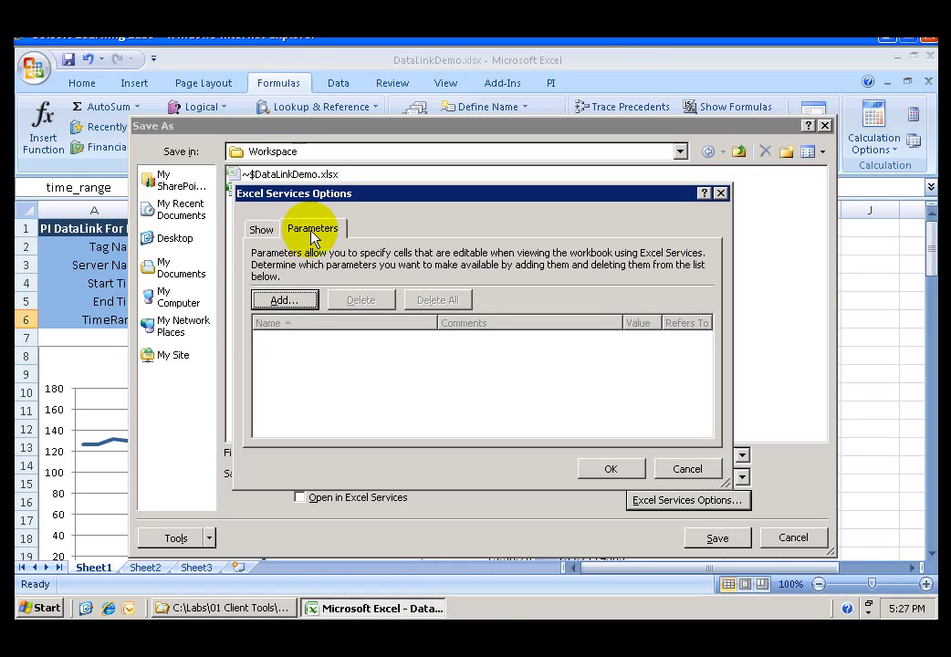
click(292, 304)
click(287, 241)
click(287, 257)
click(557, 468)
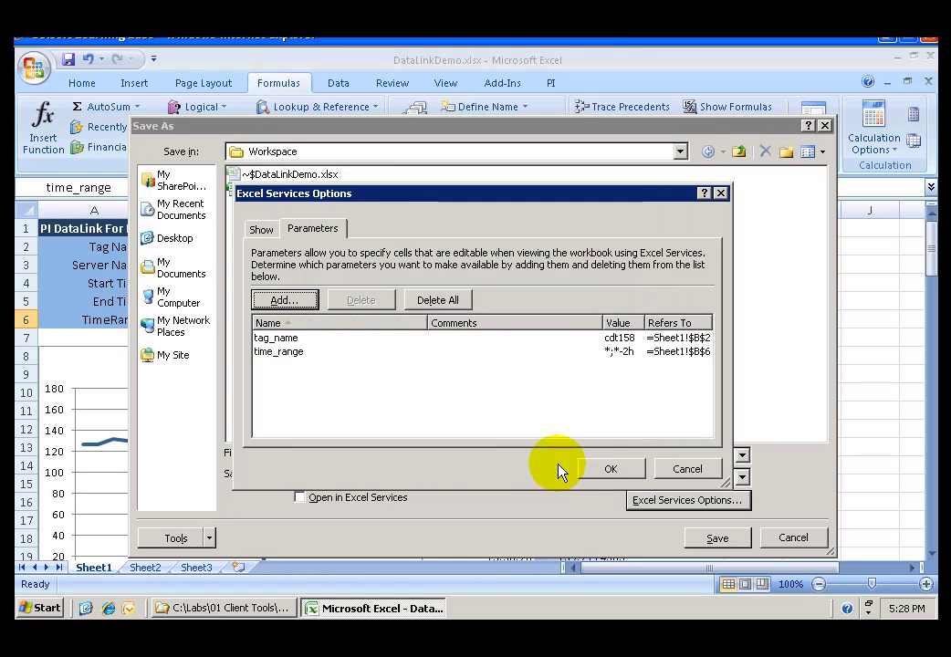
click(609, 471)
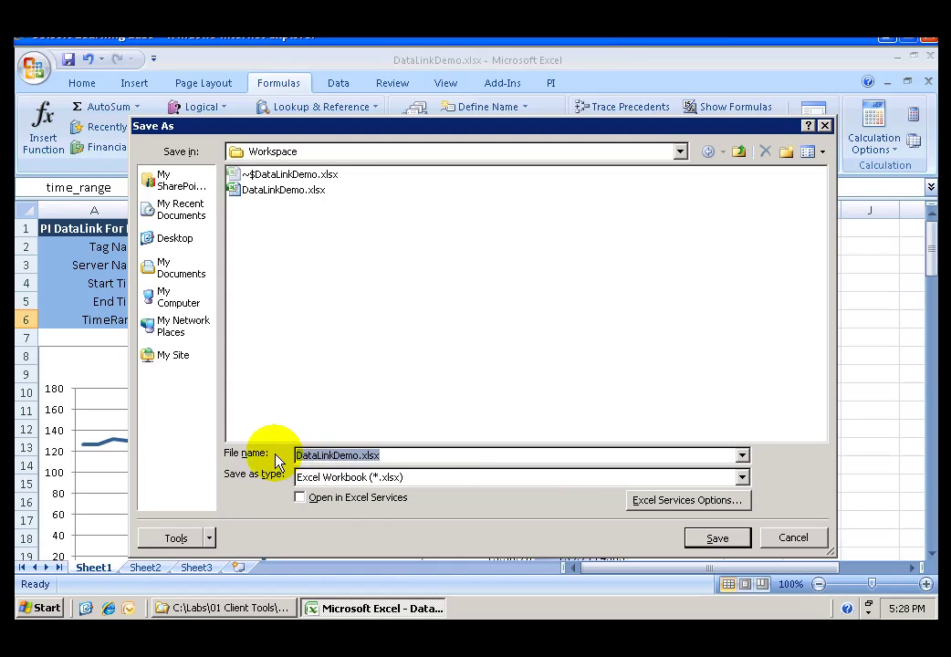
Step: Switch to Internet Explorer and open the Shared Documents library of the Labs Site
click(109, 609)
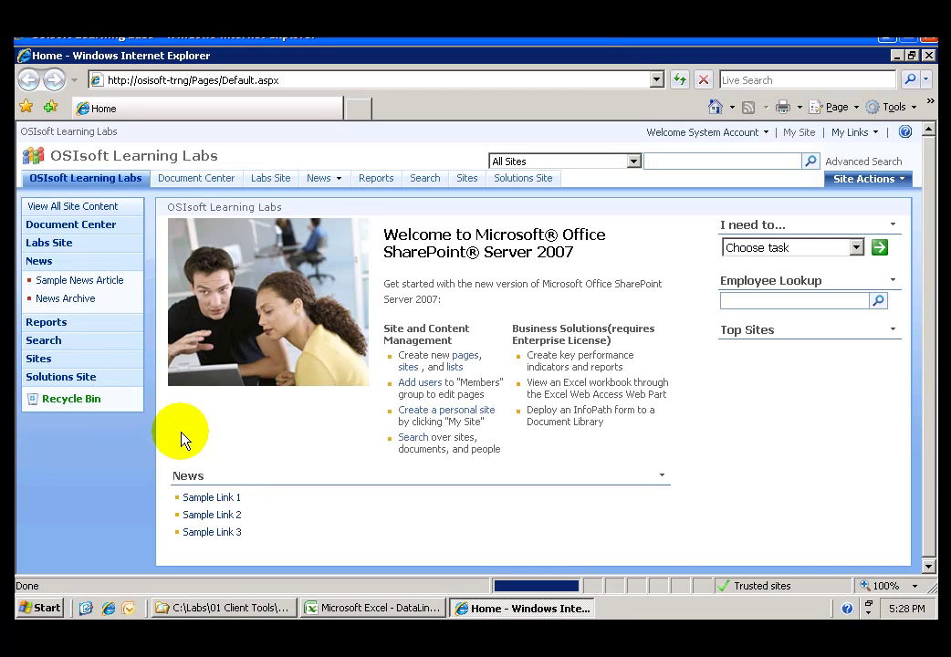
click(270, 179)
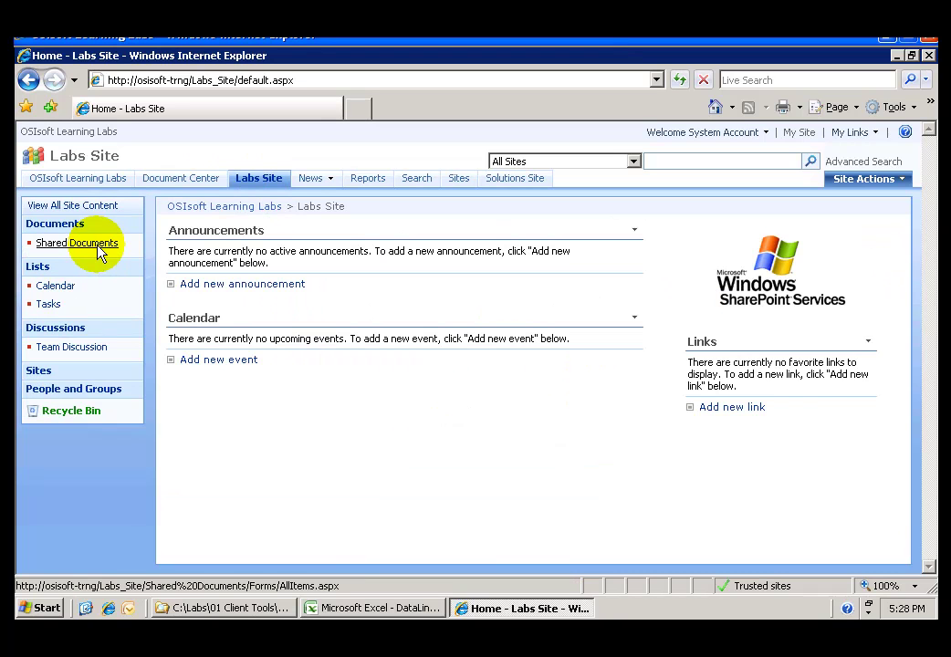
click(97, 246)
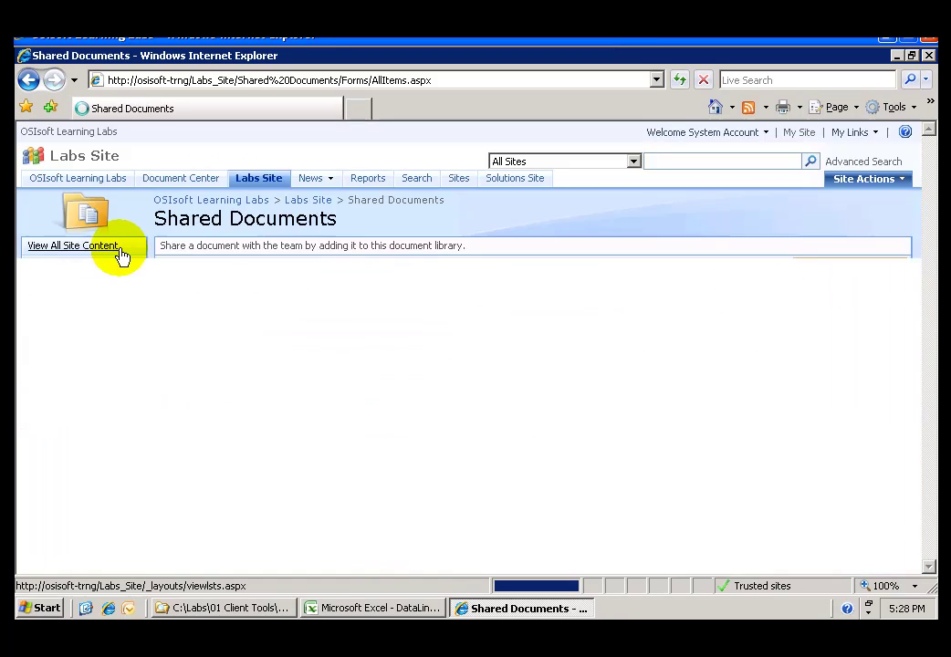
click(384, 82)
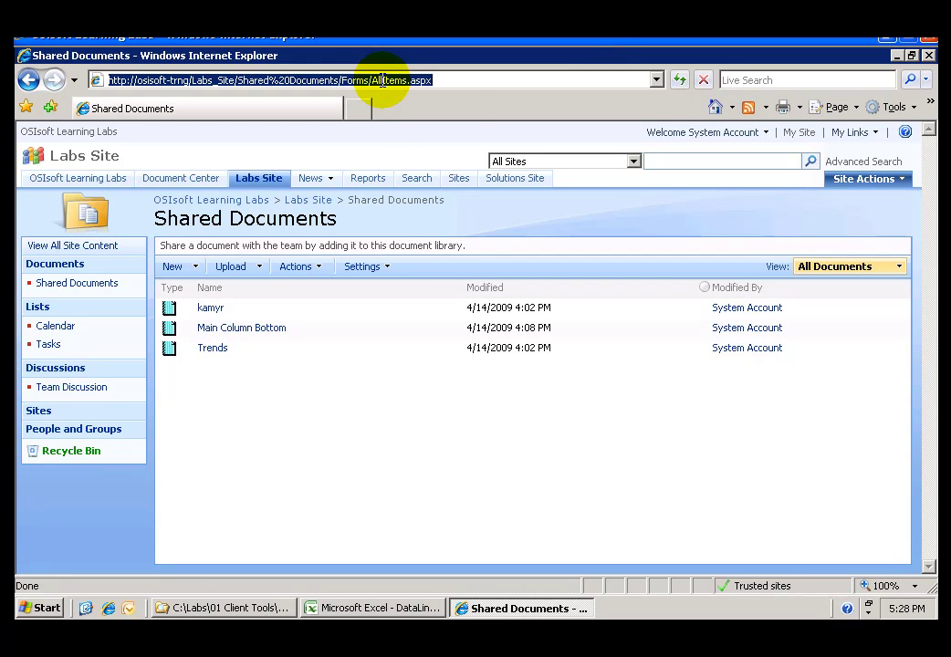
right_click(384, 87)
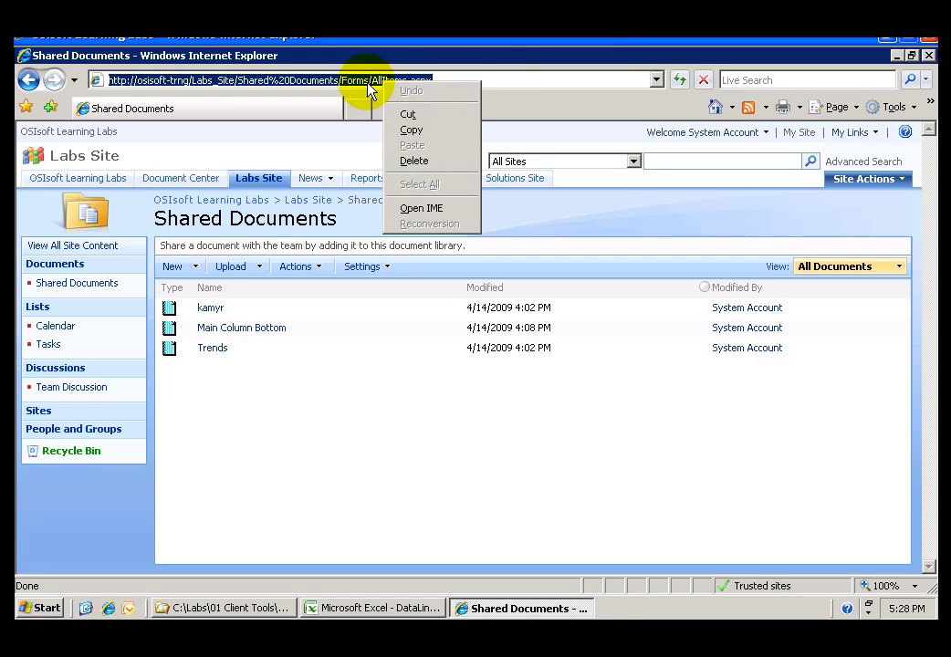
click(499, 85)
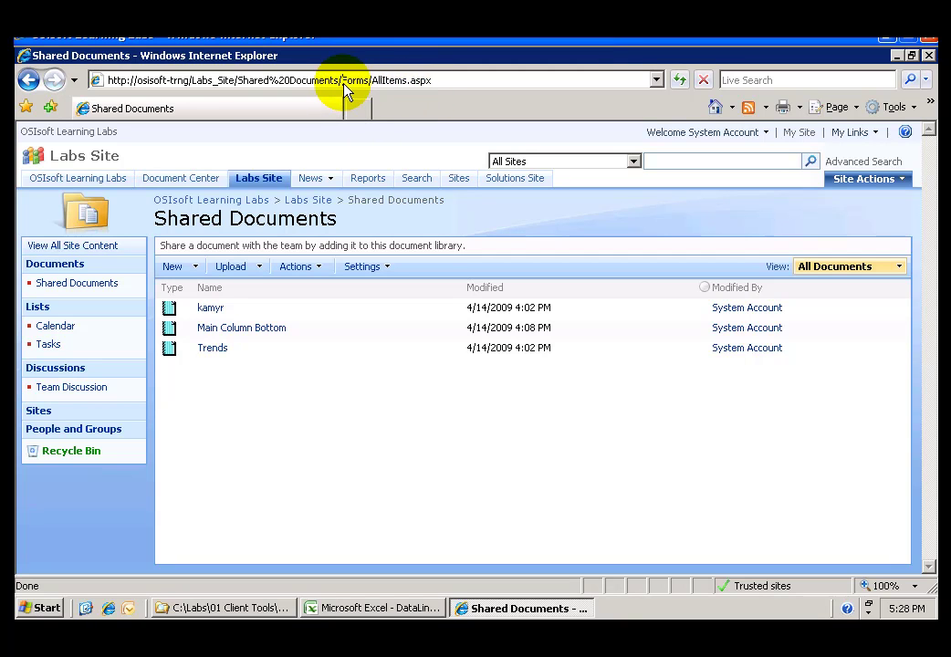
drag(341, 83, 292, 84)
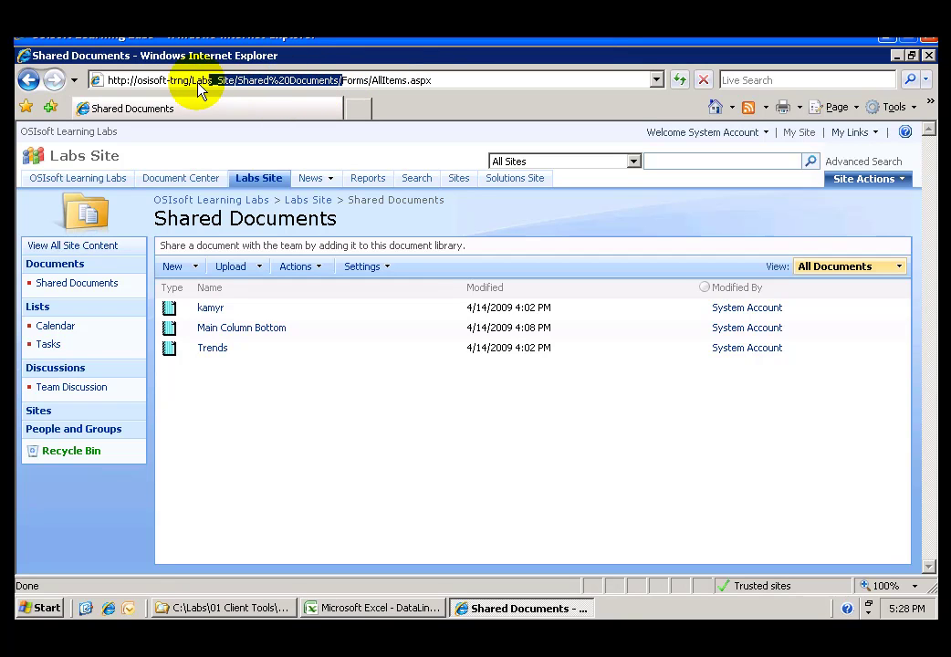
drag(192, 84, 99, 84)
right_click(148, 81)
click(173, 126)
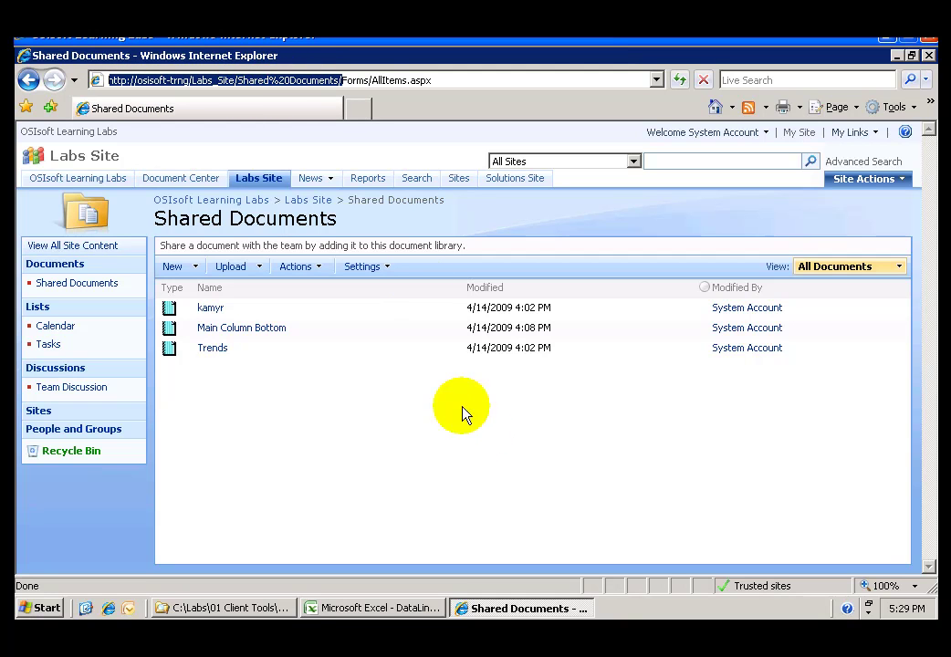
click(375, 605)
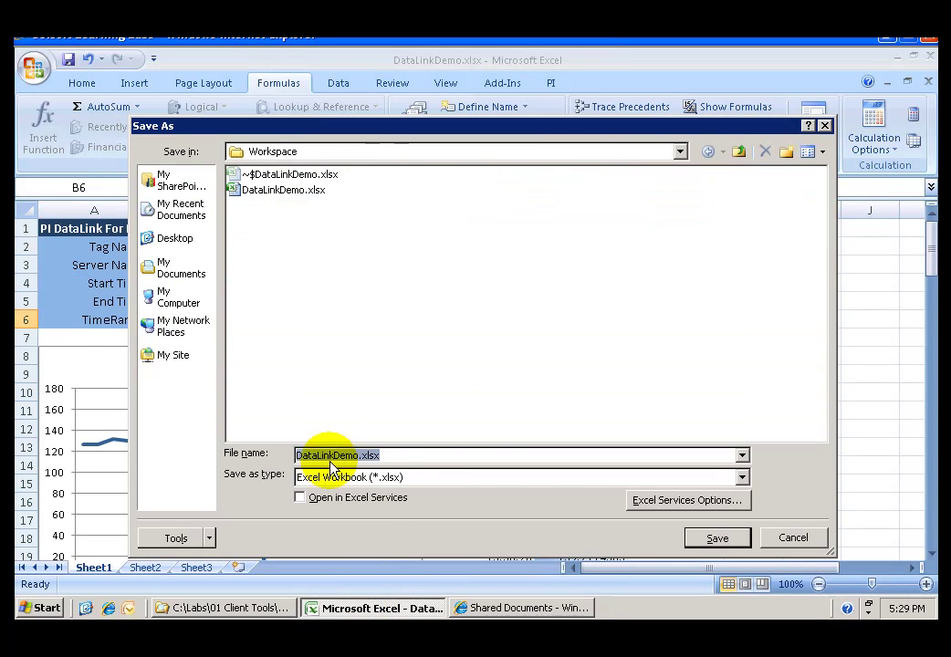
right_click(297, 461)
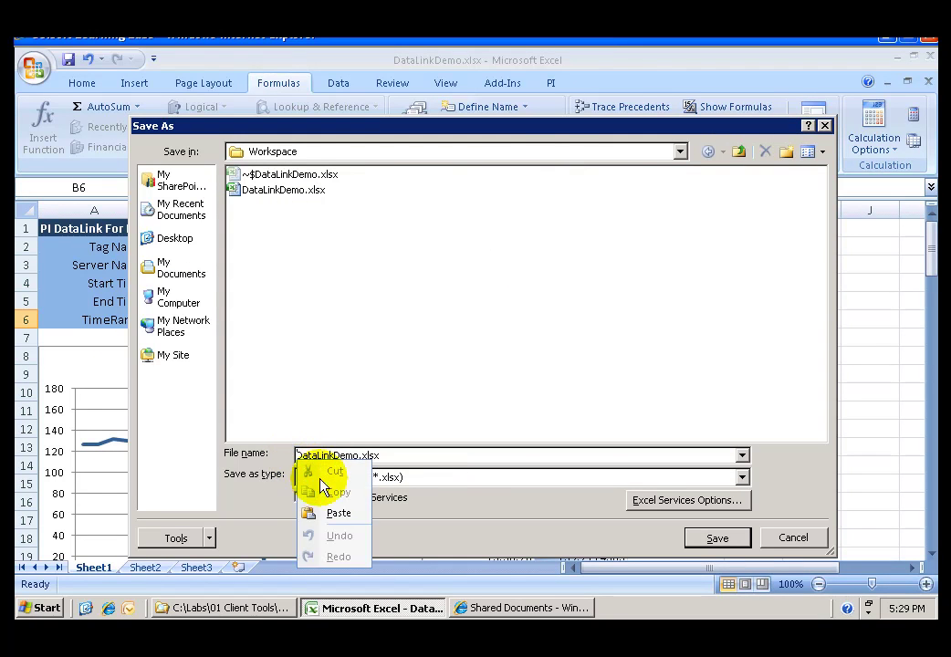
click(337, 514)
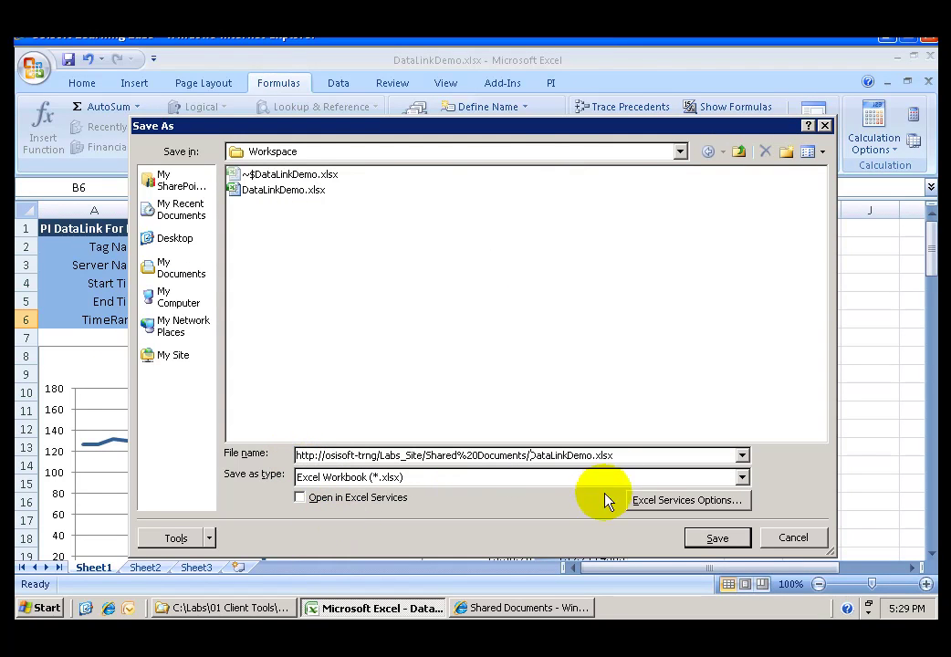
click(707, 539)
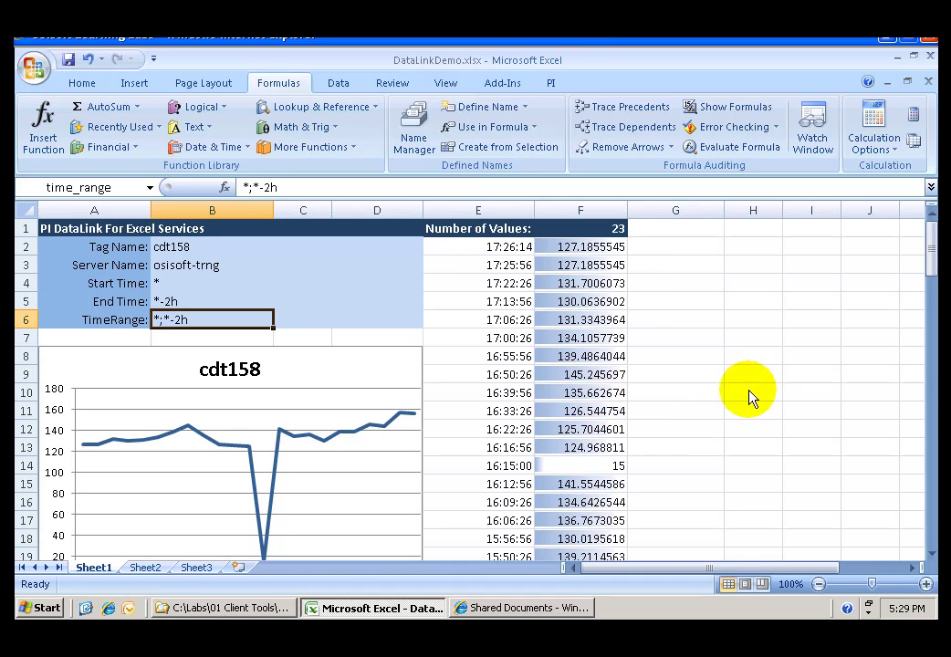
click(538, 606)
click(679, 80)
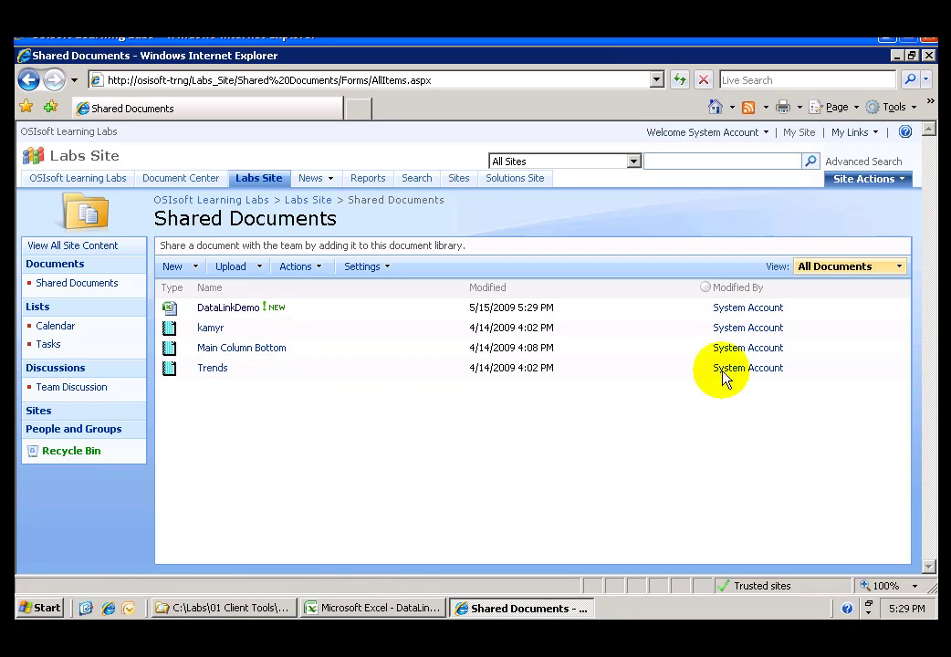
Step: Create a Web Part Page named DataLink Web Access with the Header, Left Column, Body layout, saved in Shared Documents
click(899, 180)
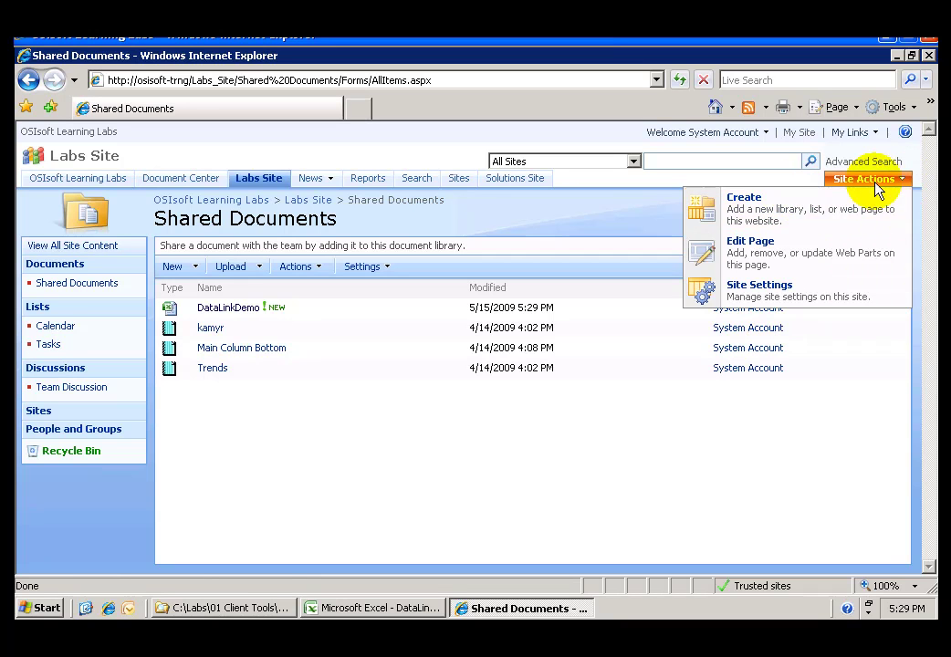
click(767, 213)
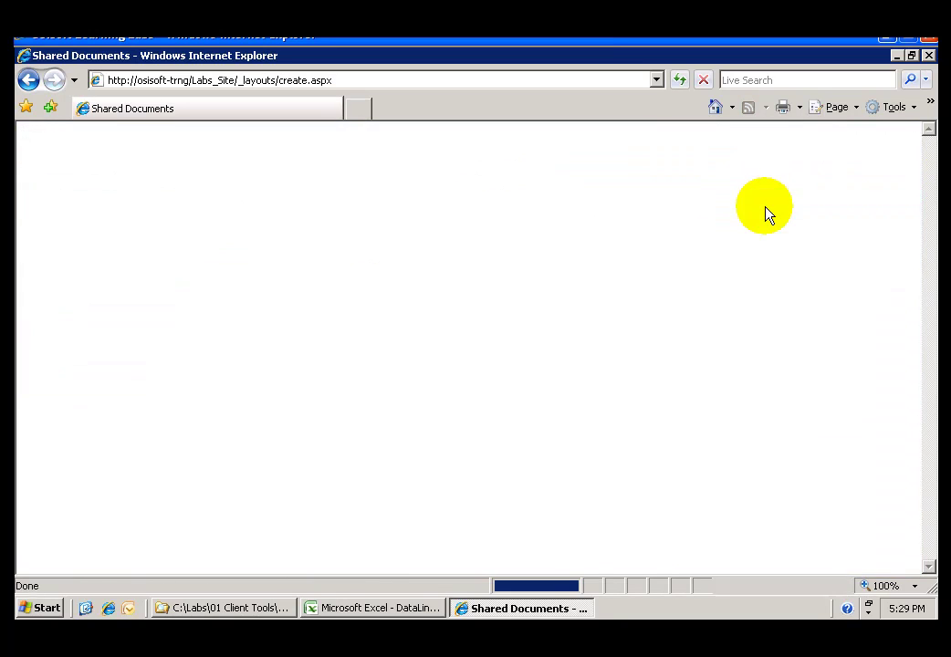
click(800, 435)
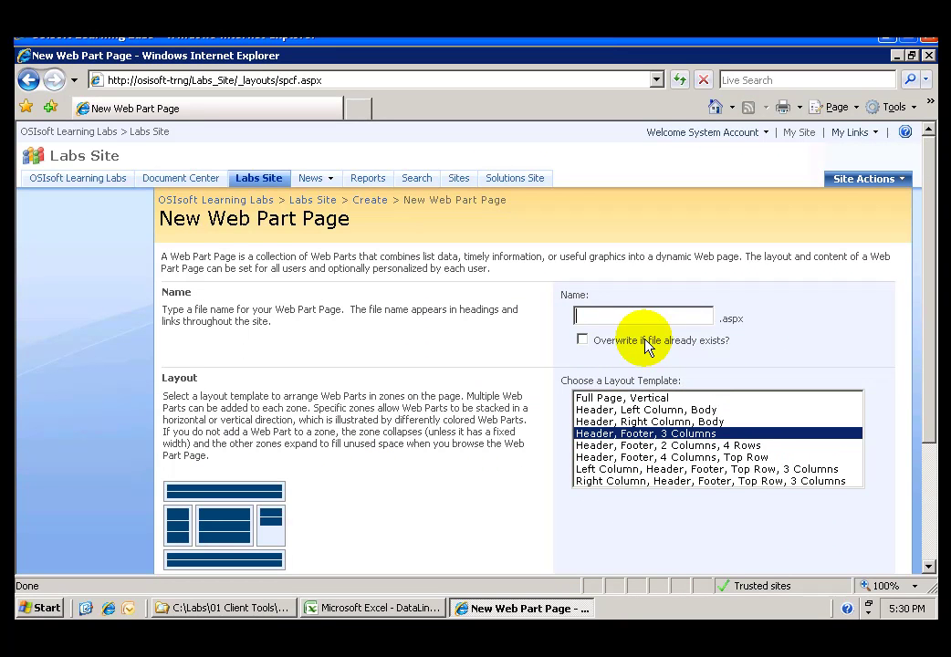
text(ataLink )
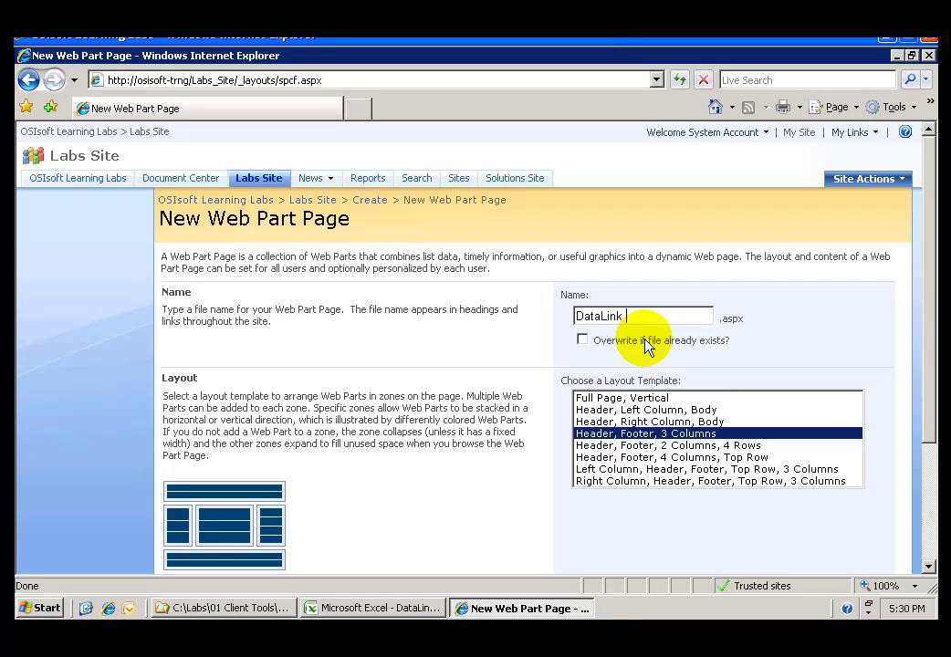
text(Web Access)
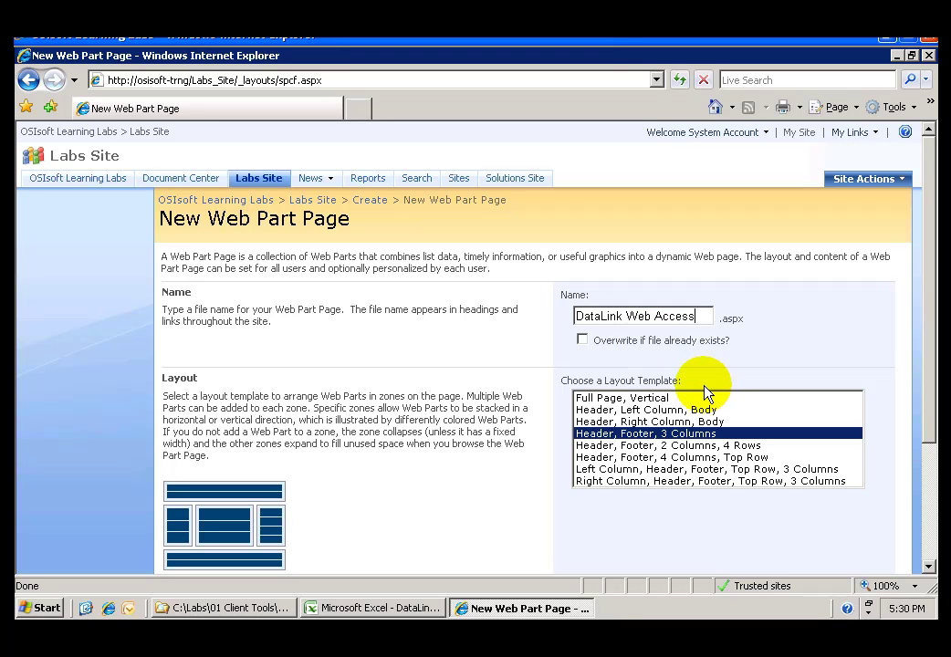
click(638, 412)
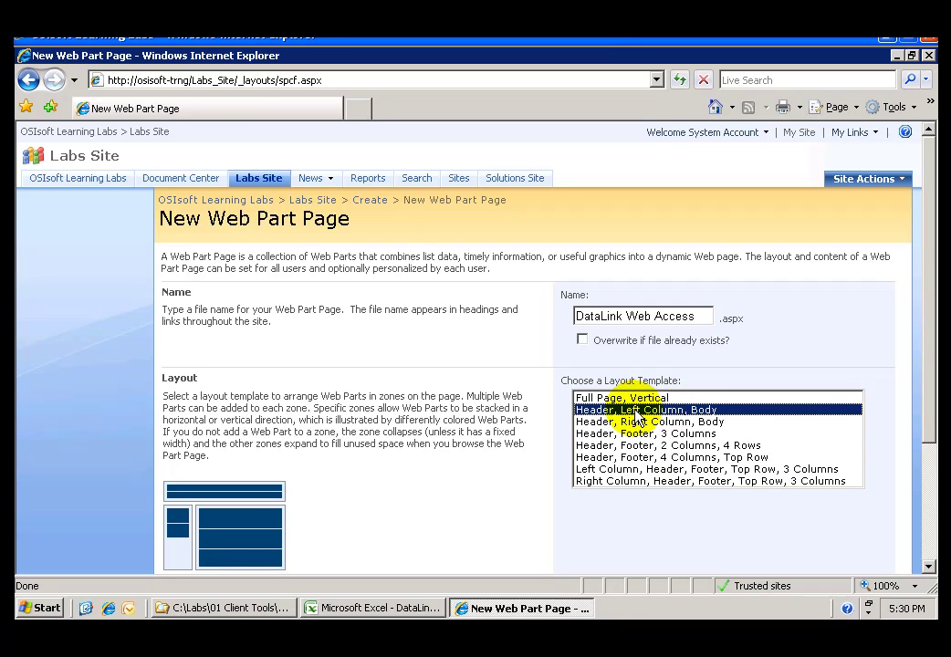
drag(927, 417, 927, 548)
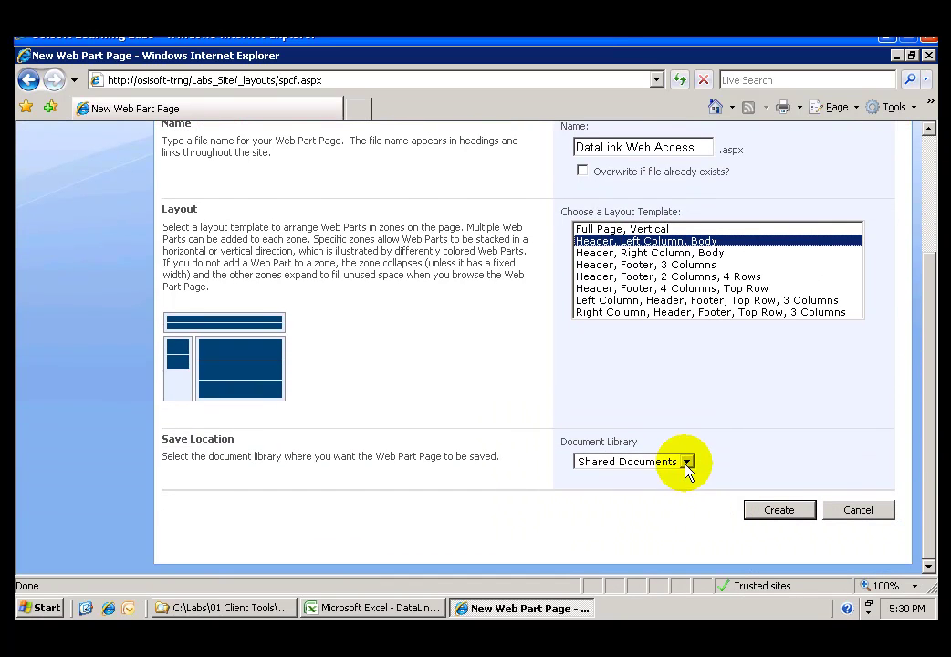
click(686, 462)
click(772, 510)
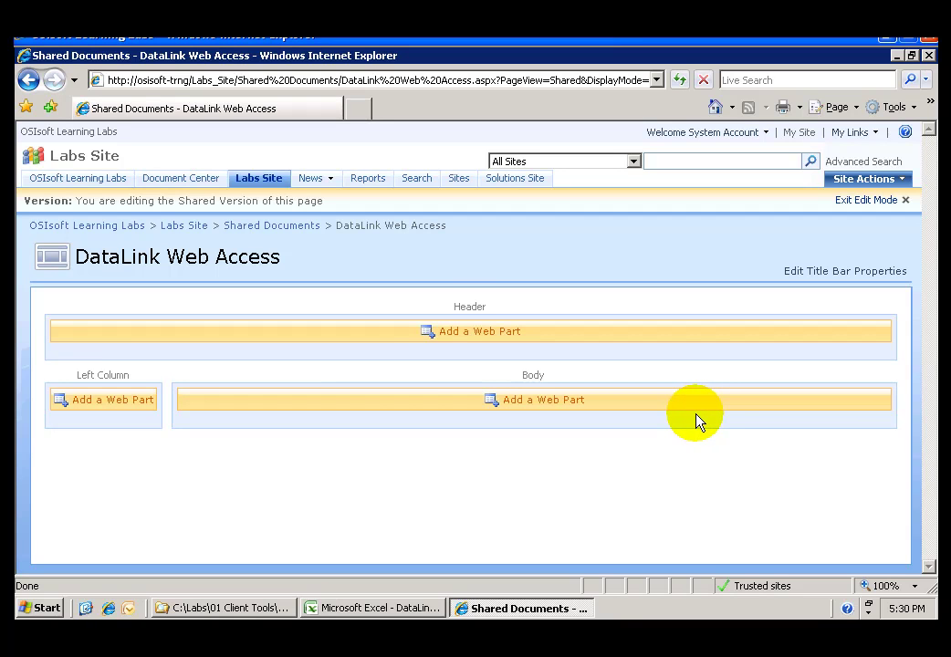
Step: Add an Excel Web Access web part to the page's Body zone
click(548, 406)
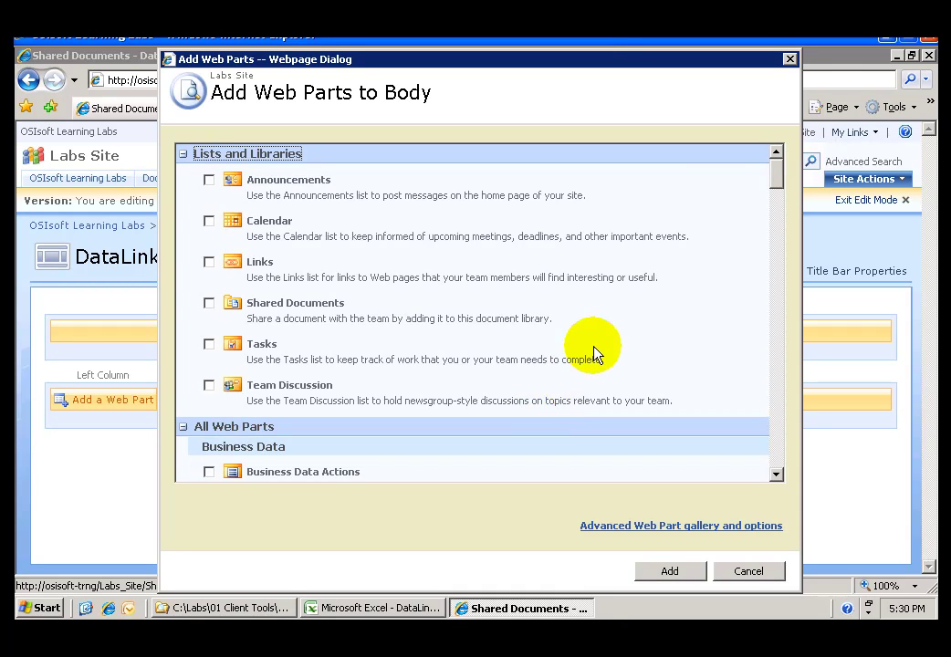
drag(780, 188, 780, 216)
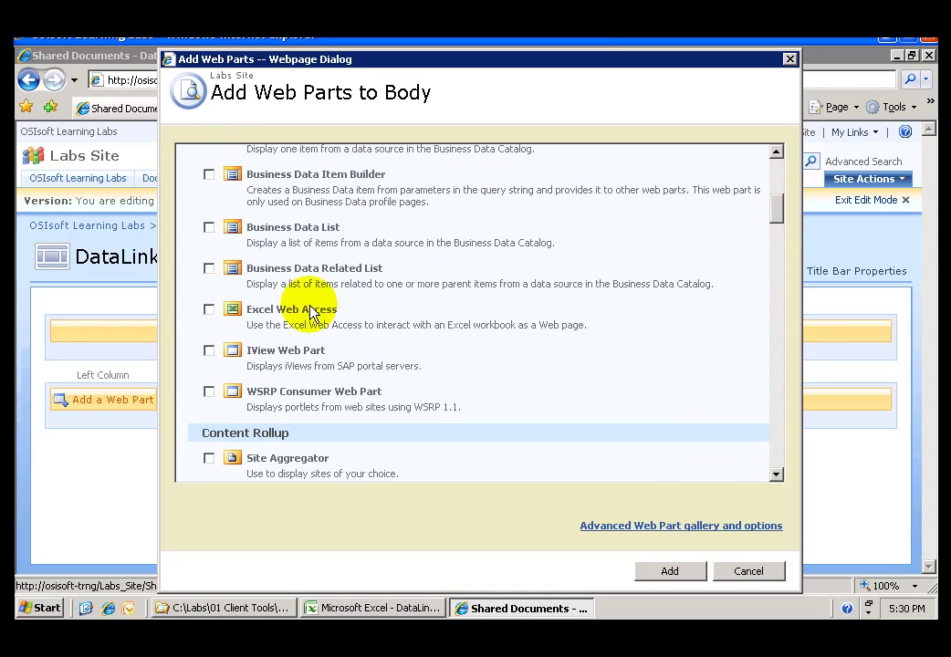
click(209, 311)
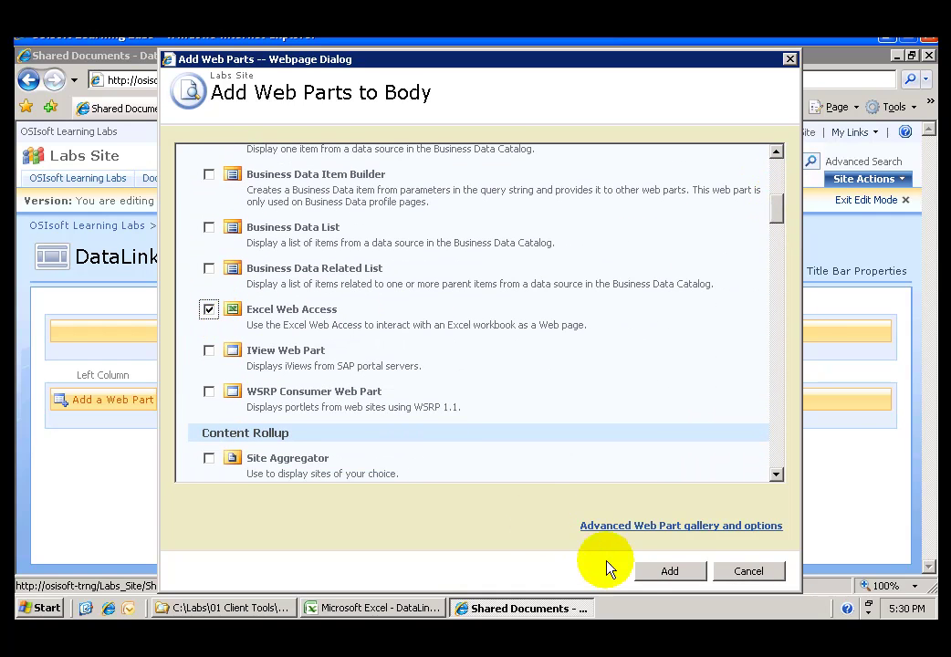
click(646, 573)
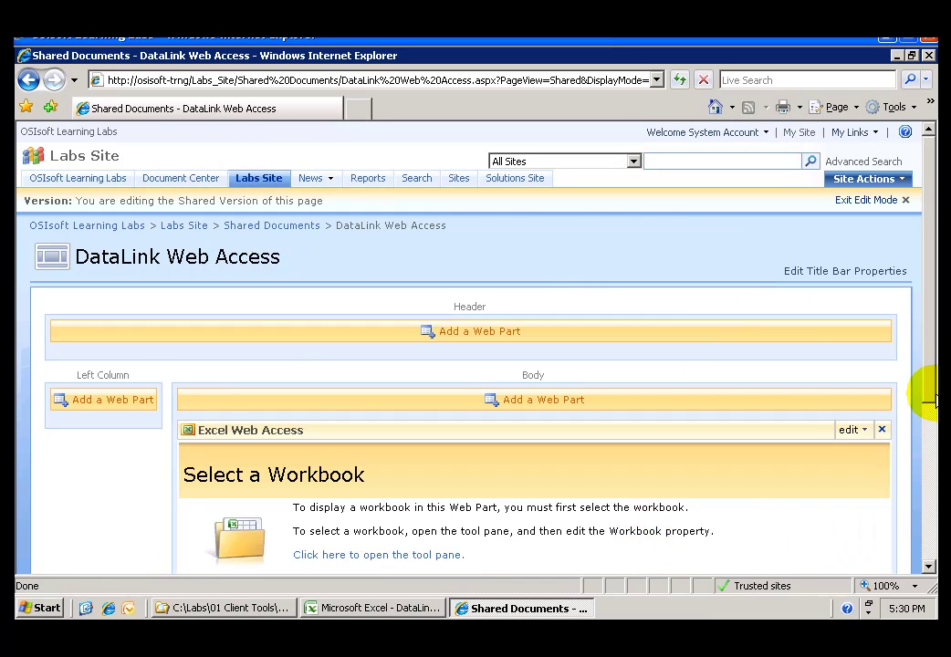
Step: Set the Excel Web Access web part's workbook to DataLinkDemo from the Labs Site's Shared Documents library and confirm the web part settings
drag(928, 388, 930, 467)
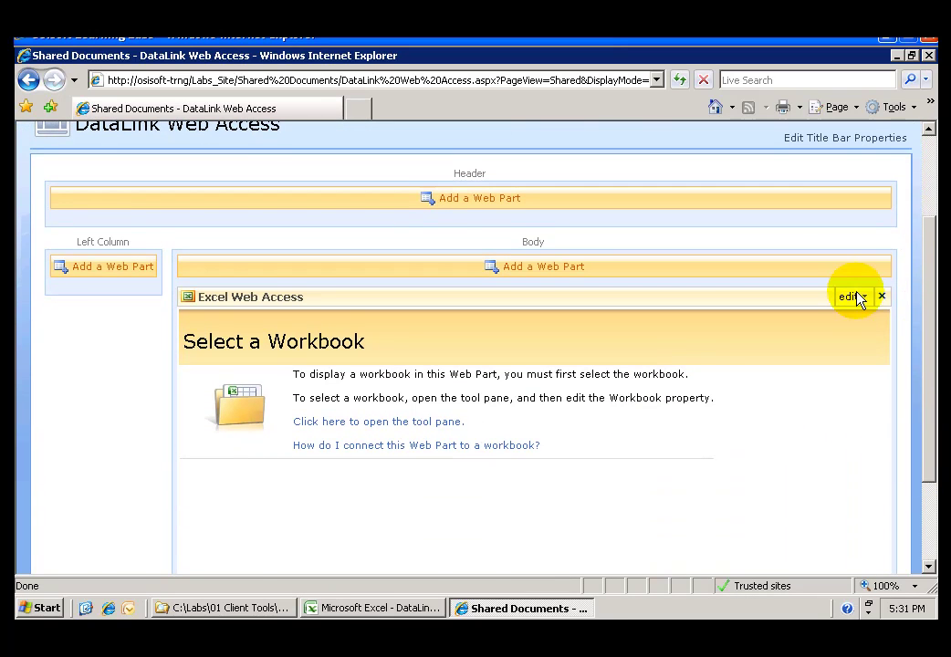
click(861, 297)
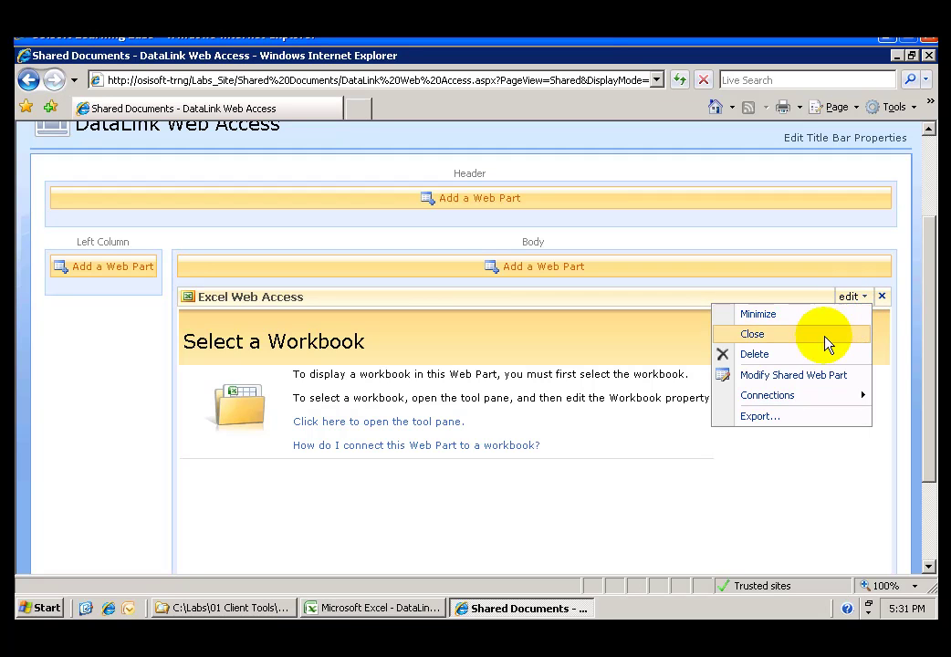
click(815, 377)
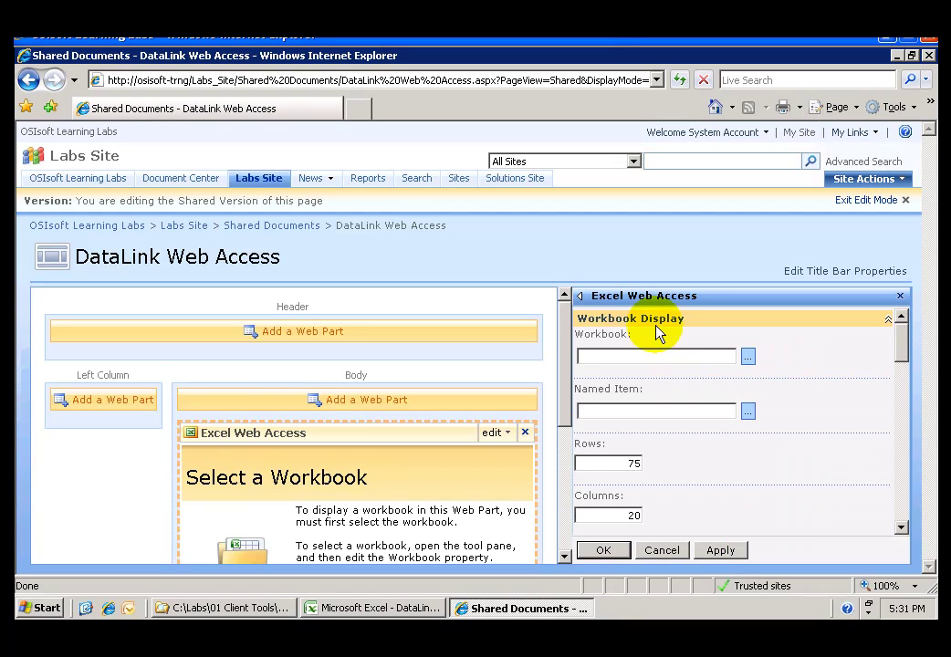
click(749, 358)
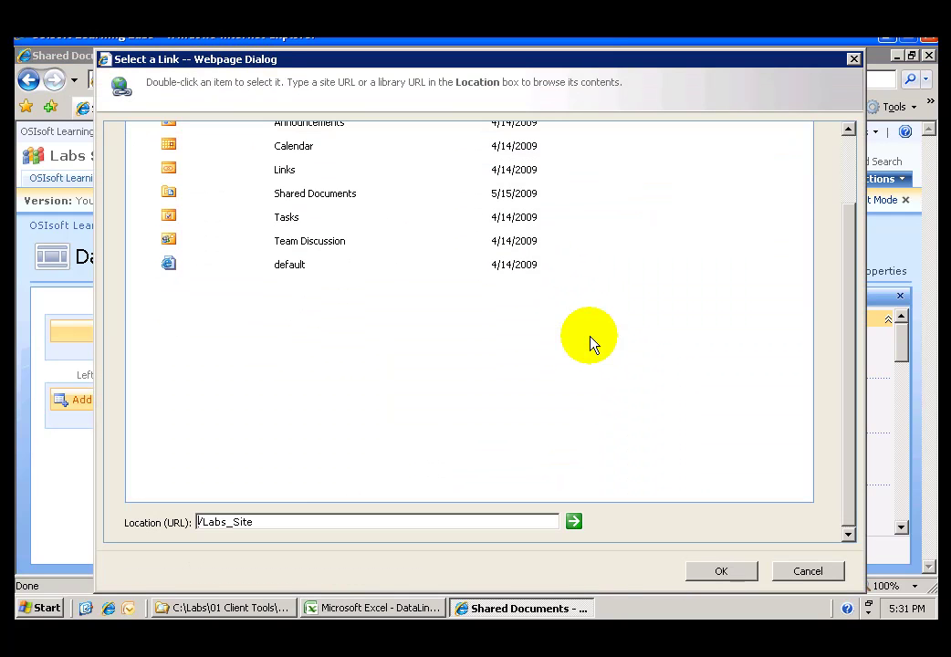
click(339, 202)
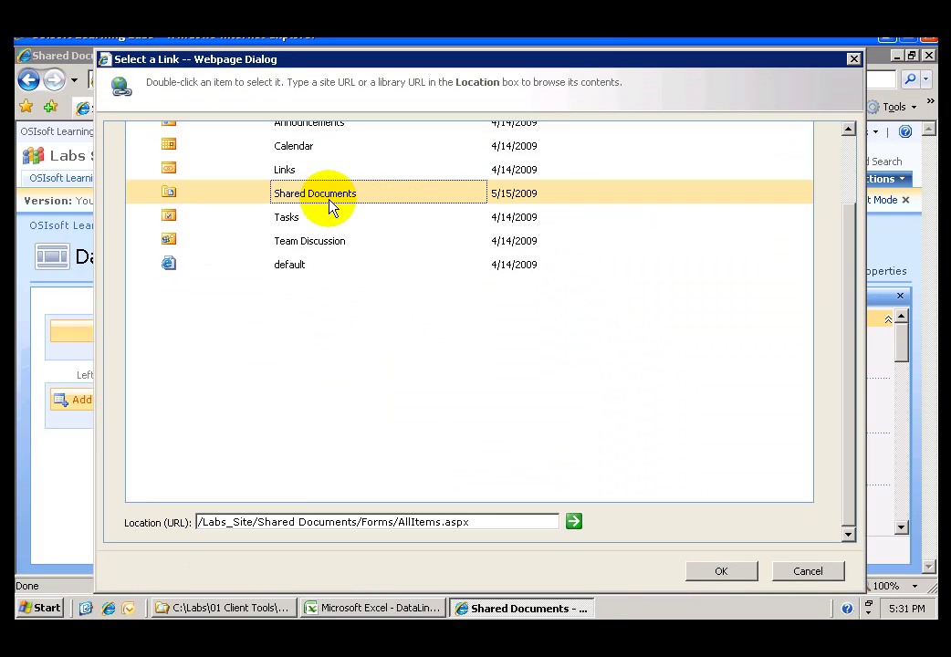
double_click(343, 210)
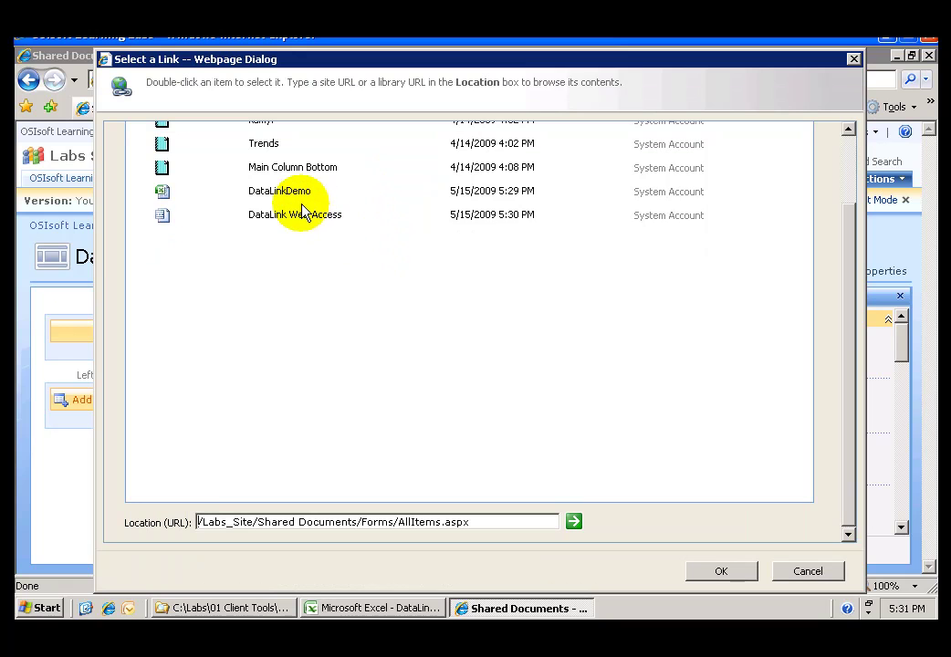
double_click(293, 195)
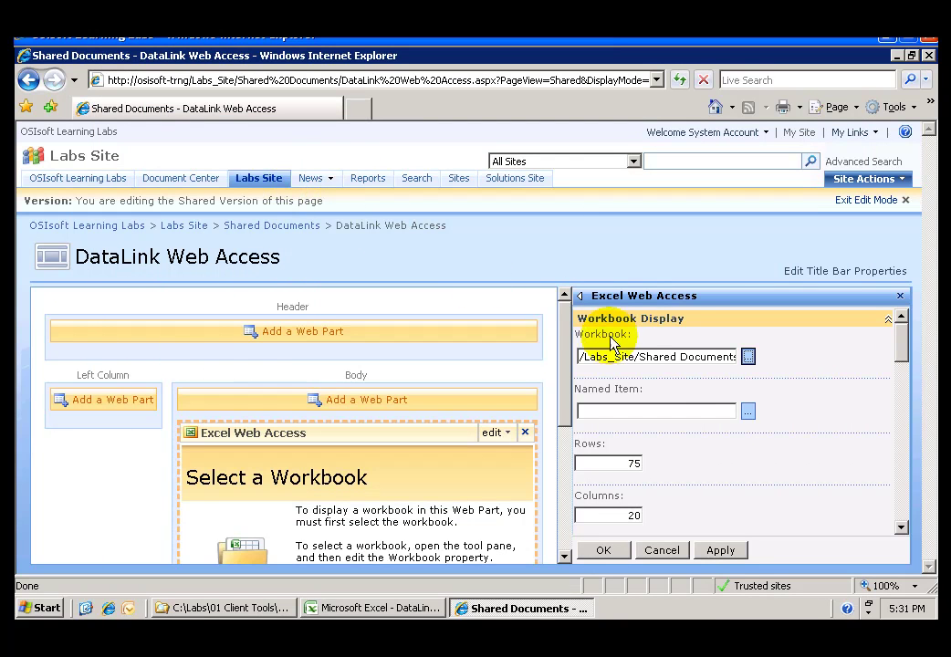
click(608, 552)
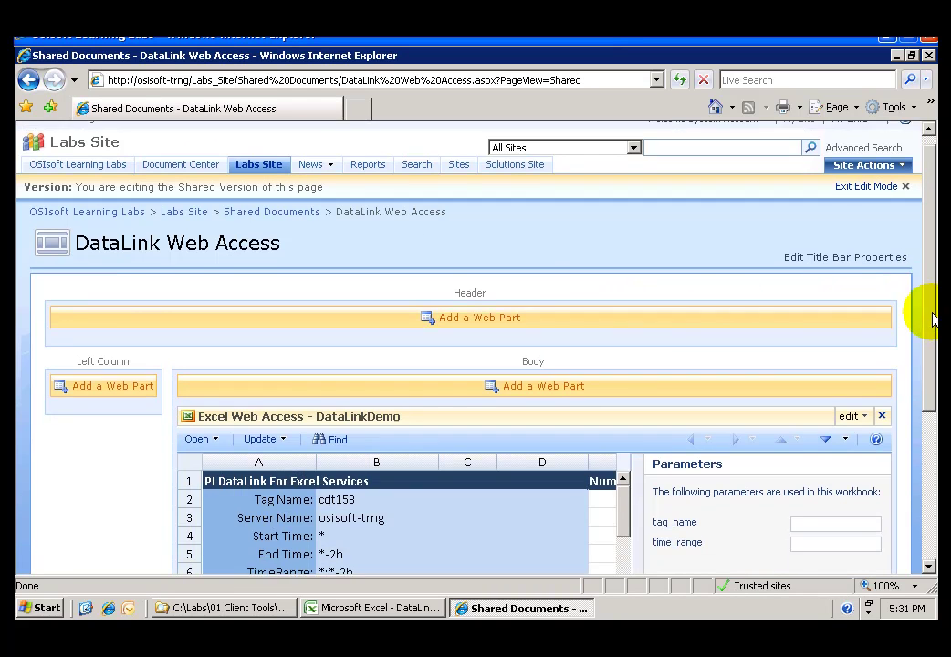
Step: Look over the embedded DataLinkDemo workbook and exit the page's edit mode
drag(933, 327, 932, 447)
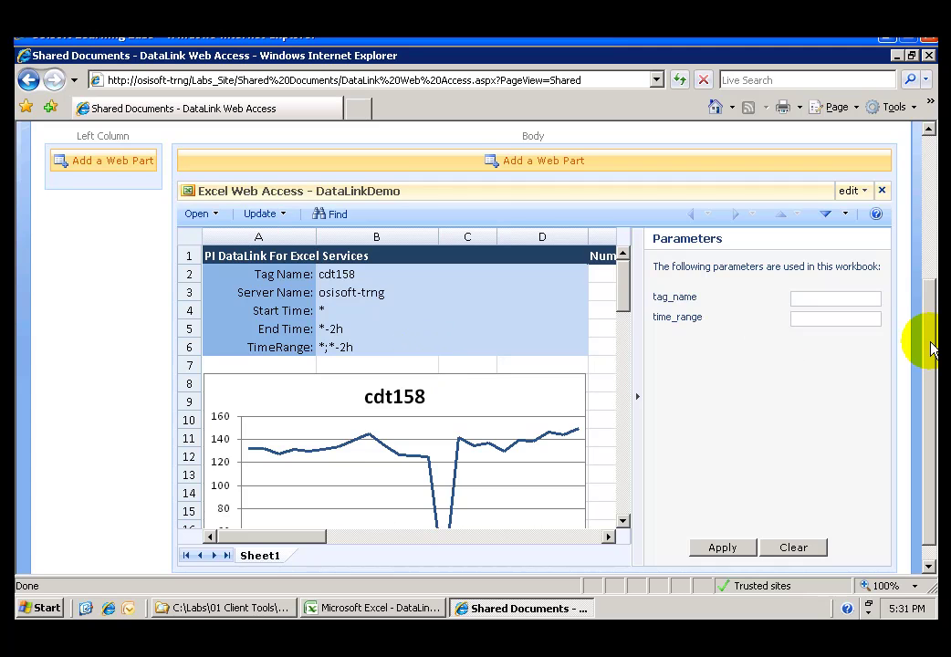
drag(927, 335, 929, 188)
scroll(929, 188, up, 1)
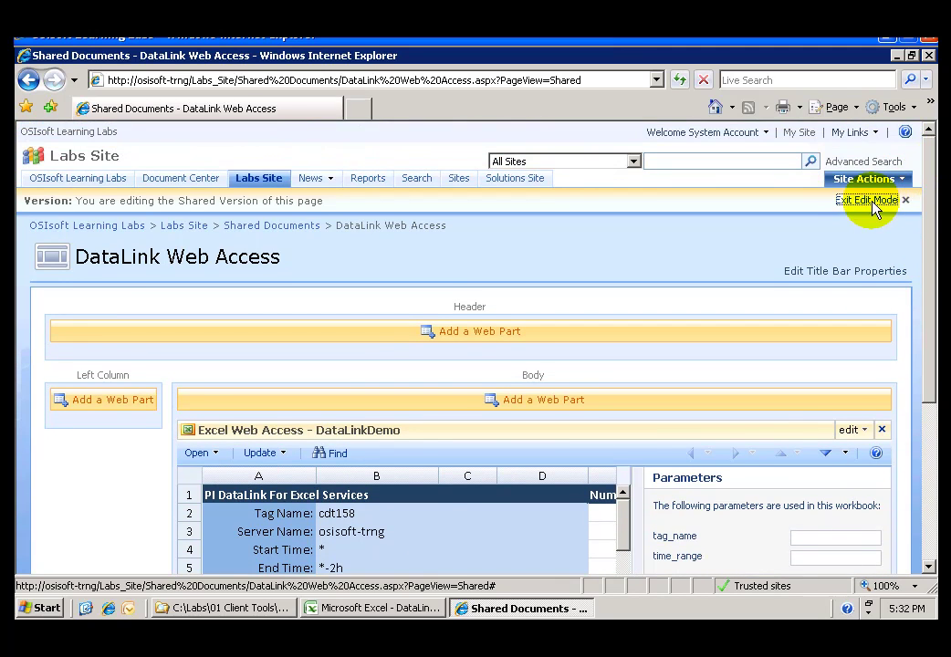
click(873, 202)
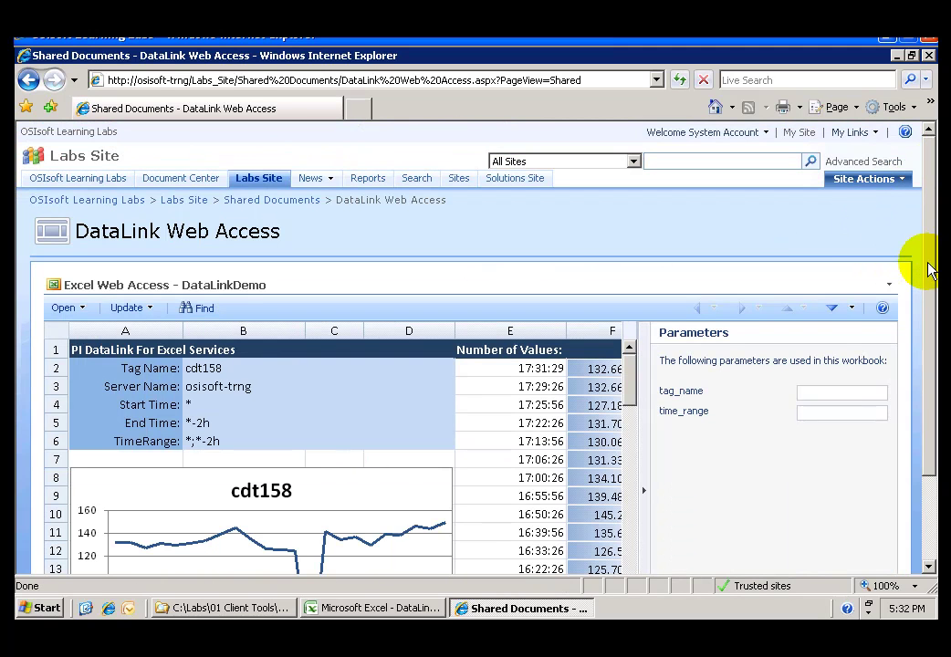
Step: Apply sinusoid as the workbook's tag_name parameter, and separately apply *;*-45d as its time_range parameter
drag(928, 361, 927, 445)
click(836, 286)
text(sinusoid)
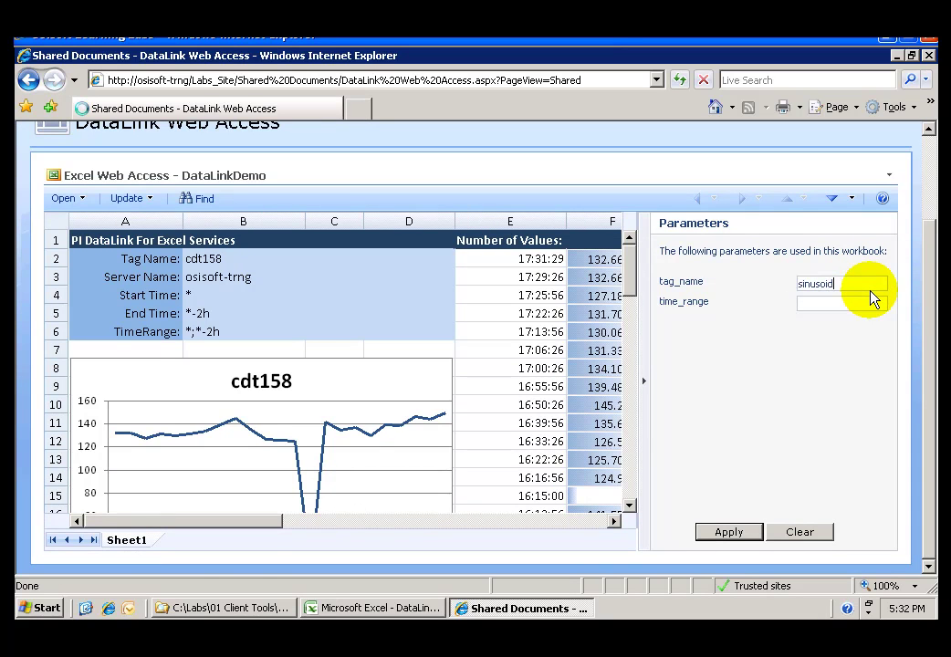
key(Return)
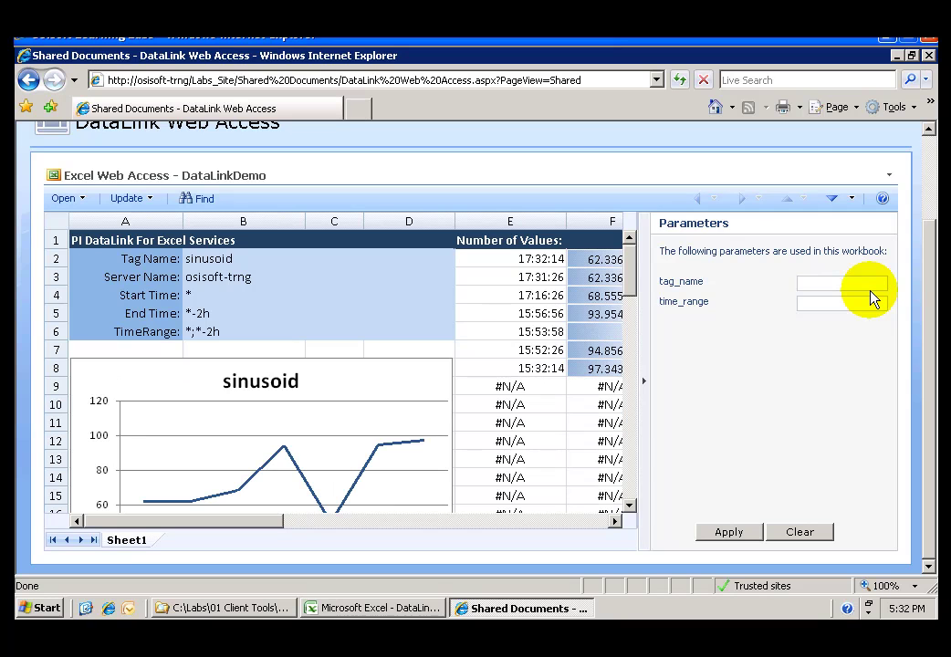
click(833, 305)
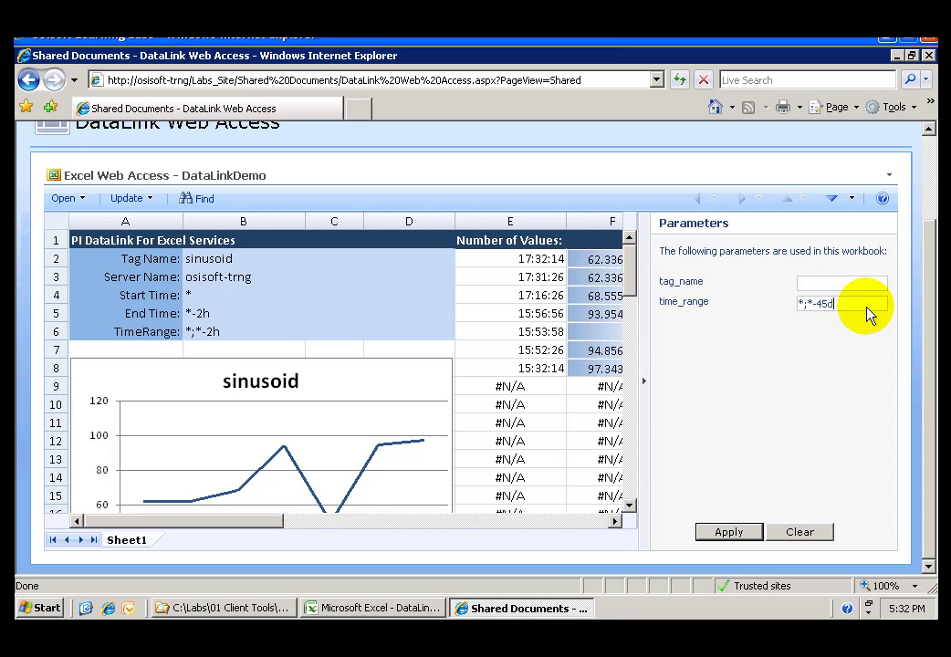
key(Return)
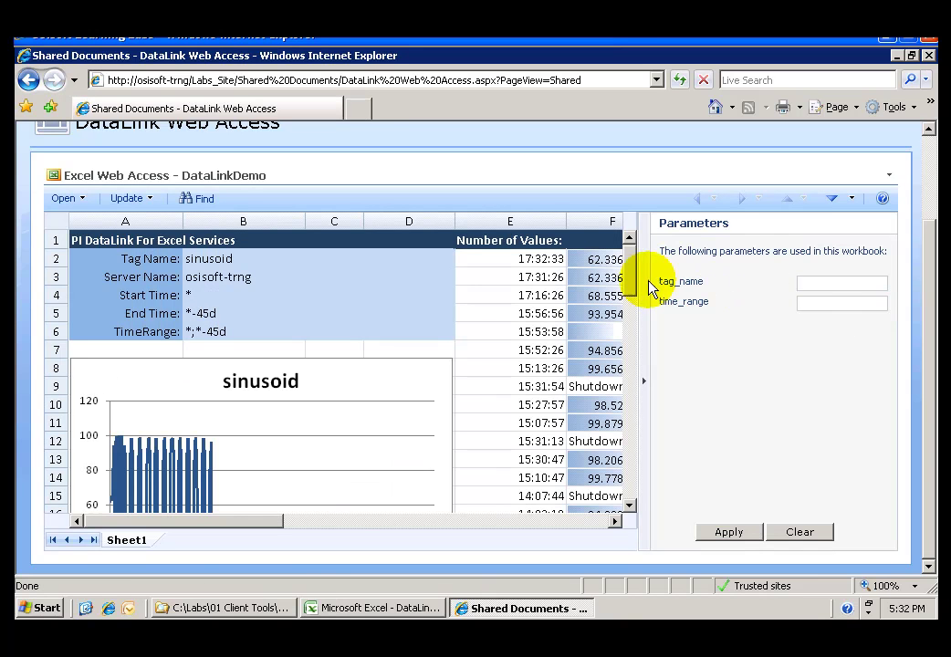
mouse_move(633, 263)
mouse_down()
mouse_move(632, 321)
mouse_move(628, 276)
mouse_up()
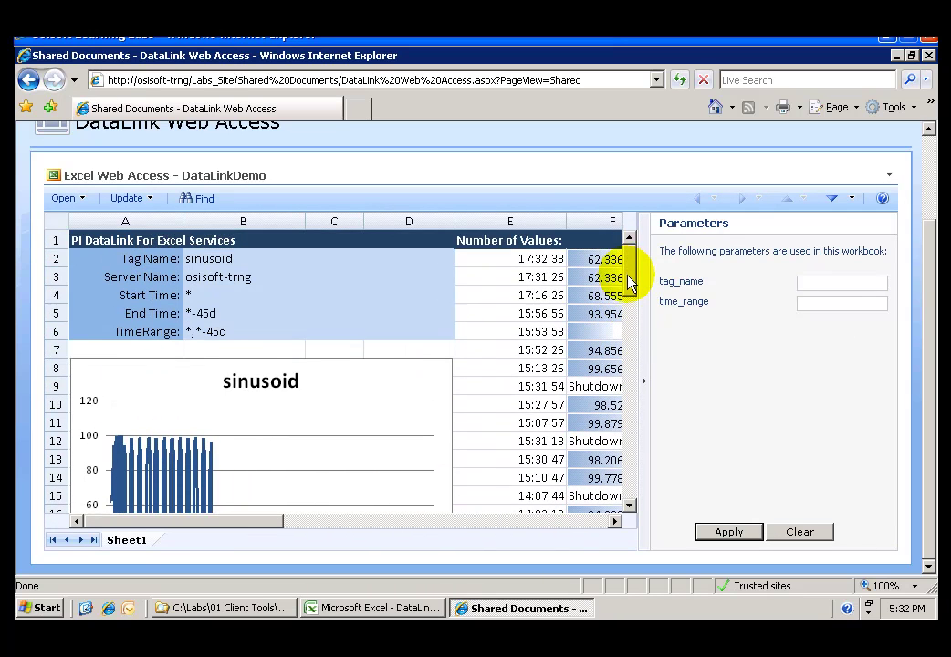
Step: Apply cdt158 as the workbook's tag_name parameter
click(817, 285)
text(cdt158)
key(Return)
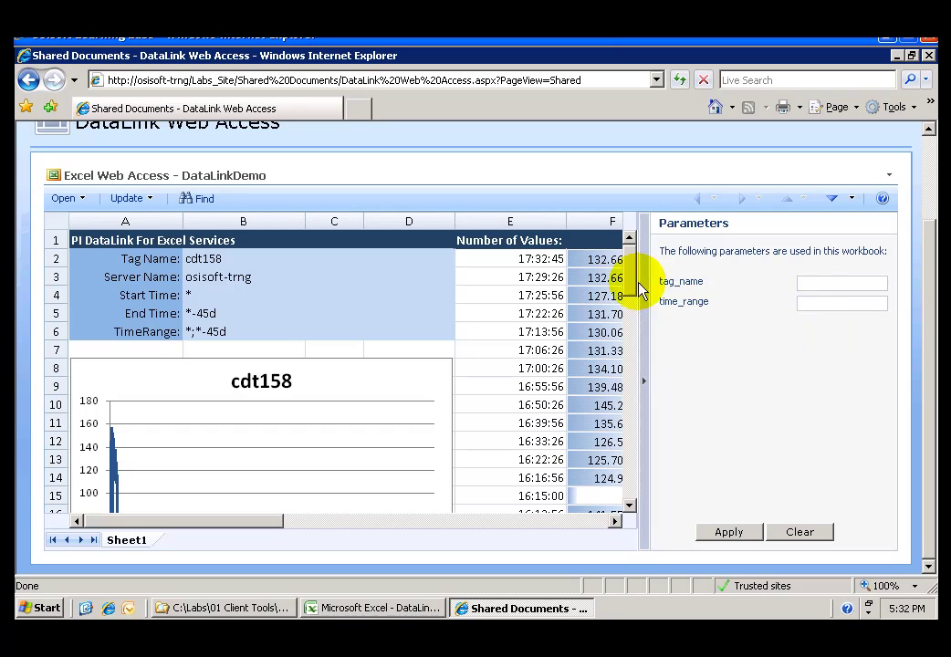
mouse_move(631, 288)
mouse_down()
mouse_move(633, 322)
mouse_move(637, 292)
mouse_up()
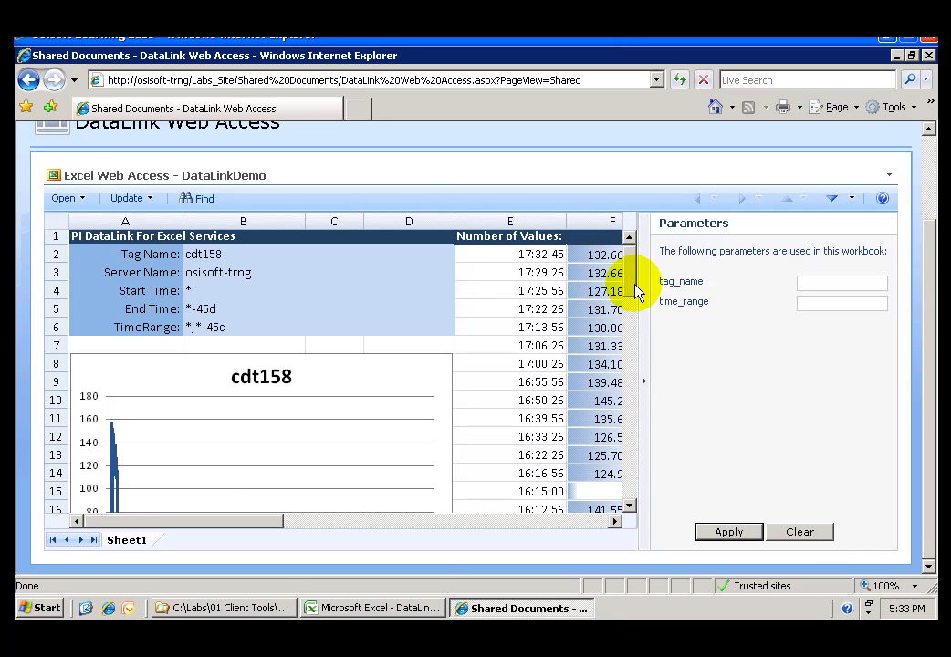
Step: Put the DataLink Web Access page into edit mode and add an RtTimeRange web part to the Left Column zone
click(927, 129)
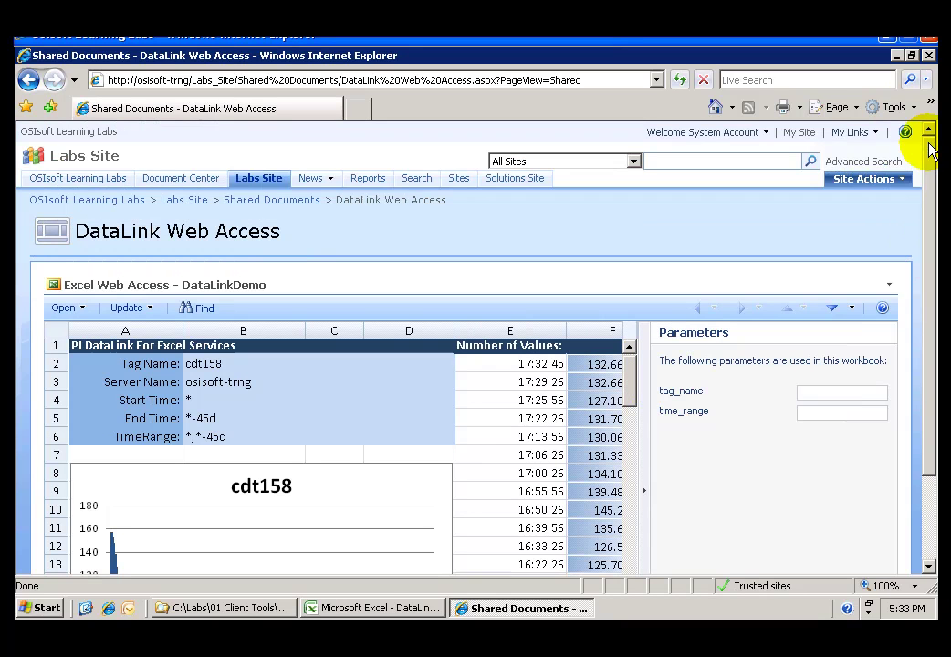
click(895, 183)
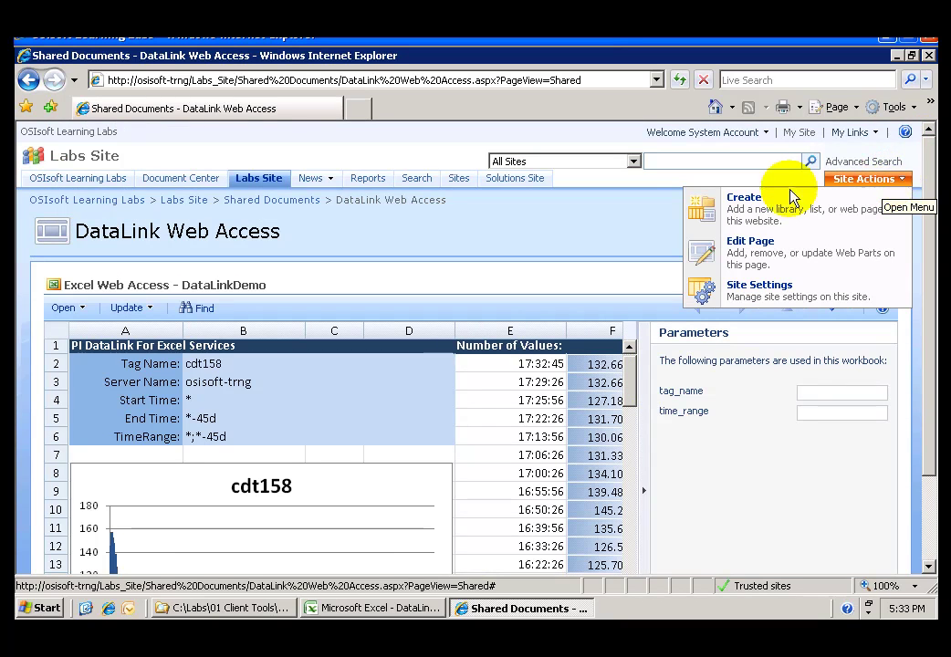
click(740, 250)
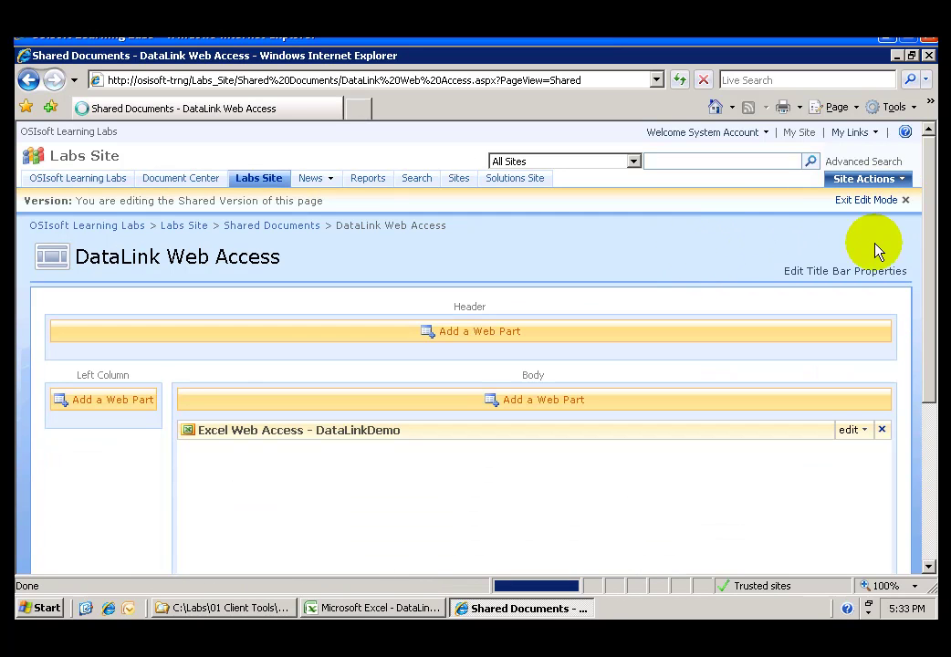
drag(926, 247, 929, 276)
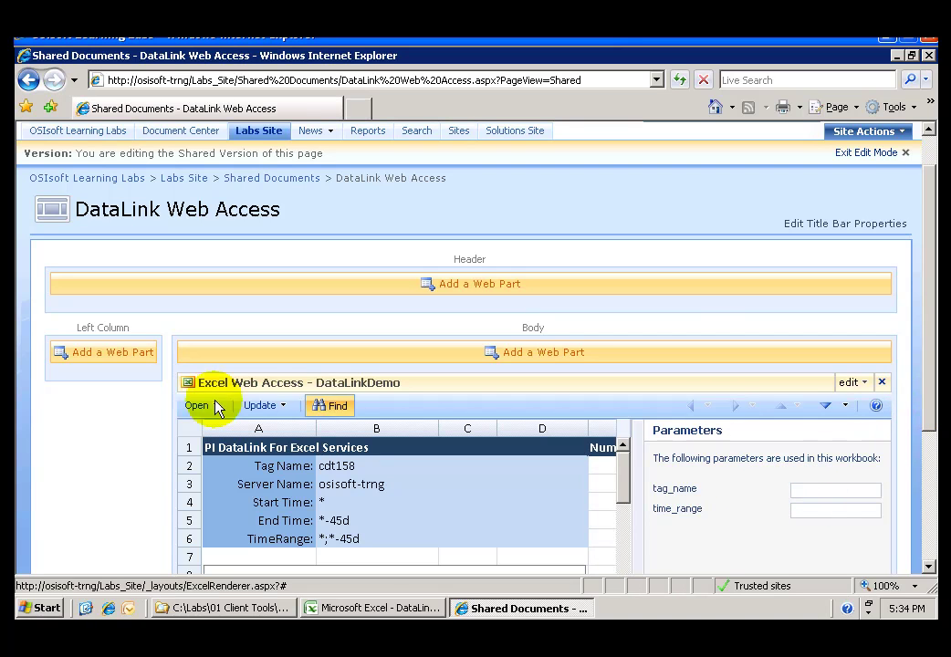
click(100, 358)
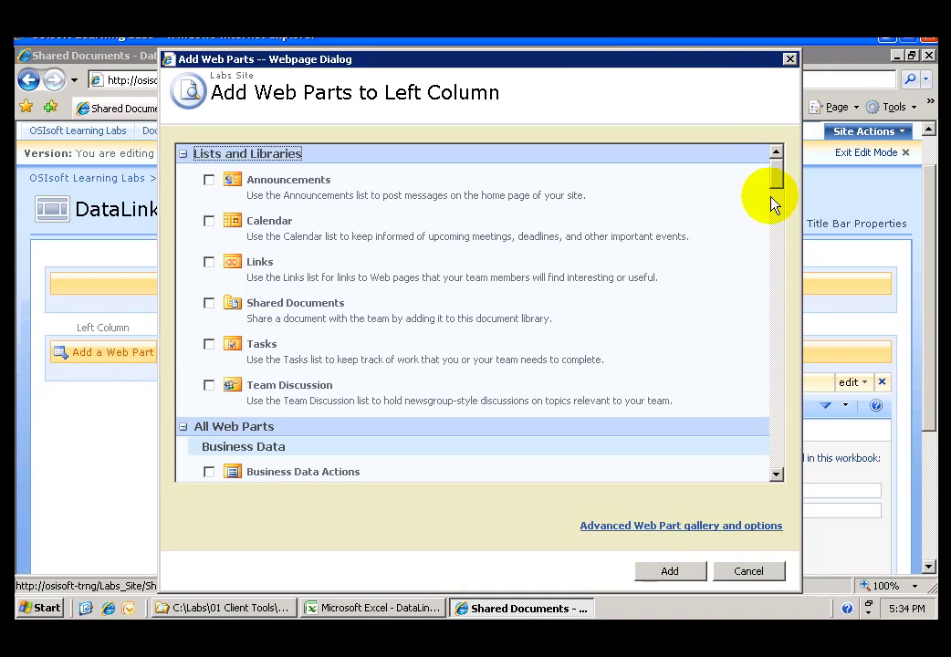
drag(777, 187, 783, 406)
click(210, 317)
click(669, 572)
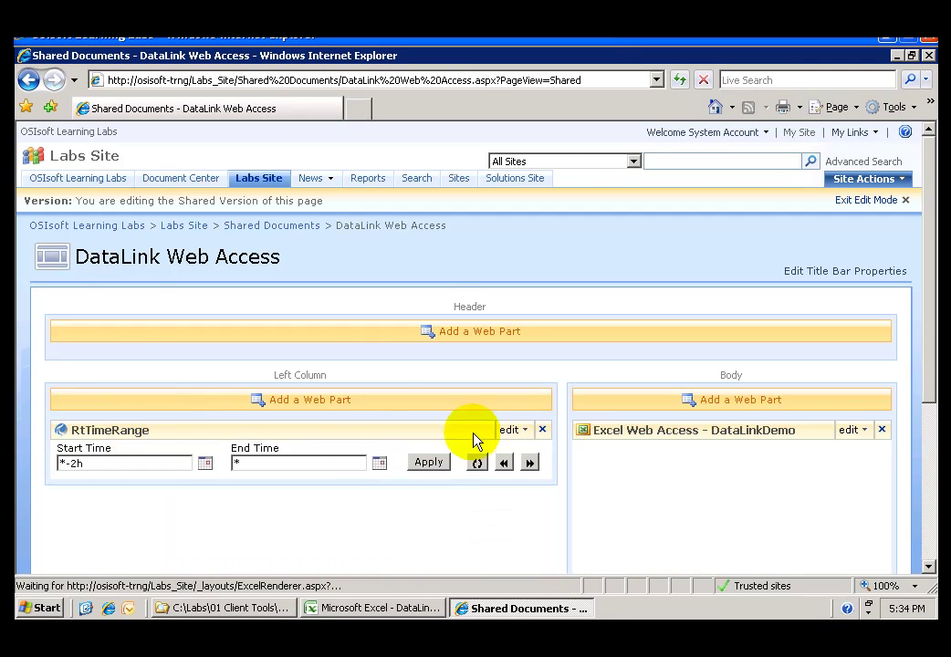
Step: Set the RtTimeRange web part's orientation to Vertical and confirm its settings
click(527, 438)
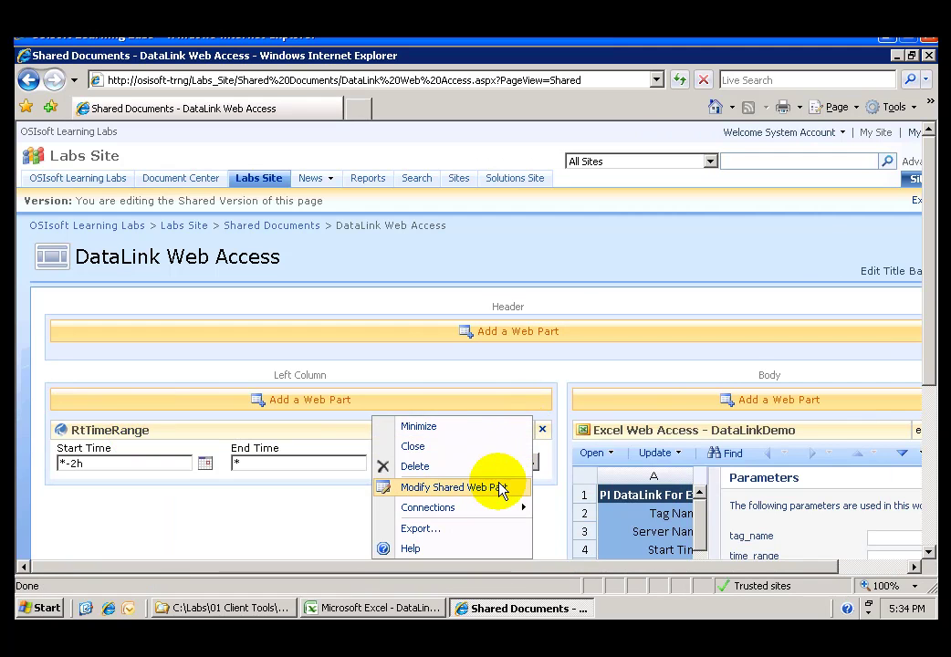
click(505, 488)
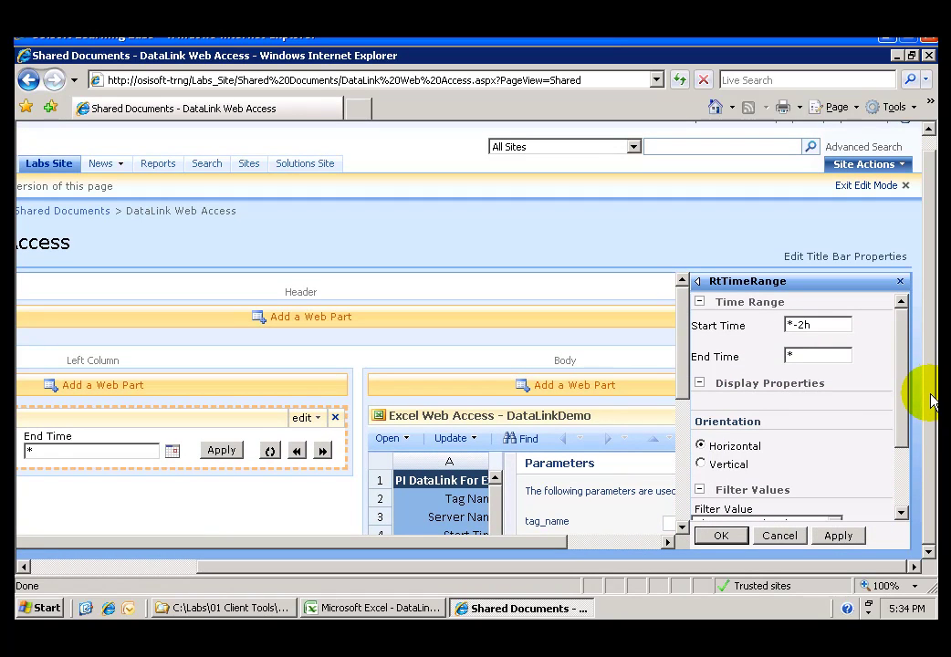
click(702, 464)
click(839, 536)
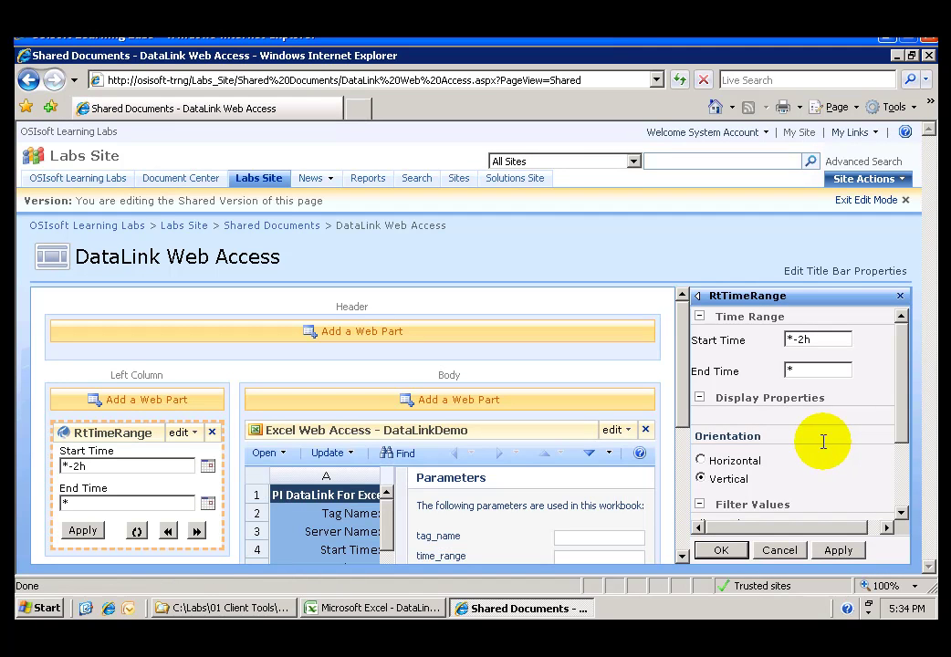
click(721, 549)
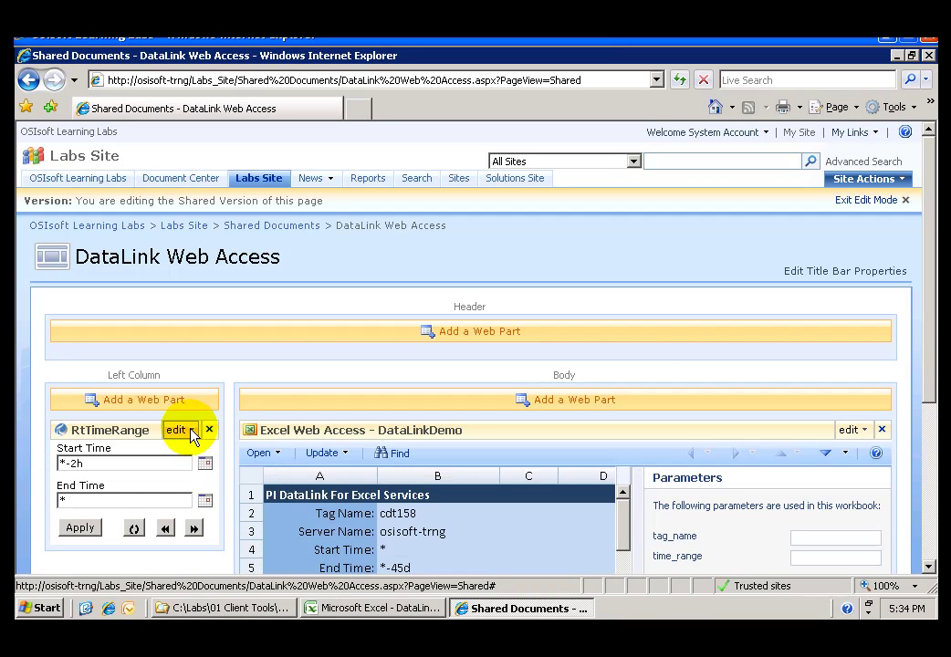
Step: Connect the RtTimeRange web part to the DataLinkDemo Excel Web Access part as Get Filter Values From, filtering the time_range parameter
click(192, 435)
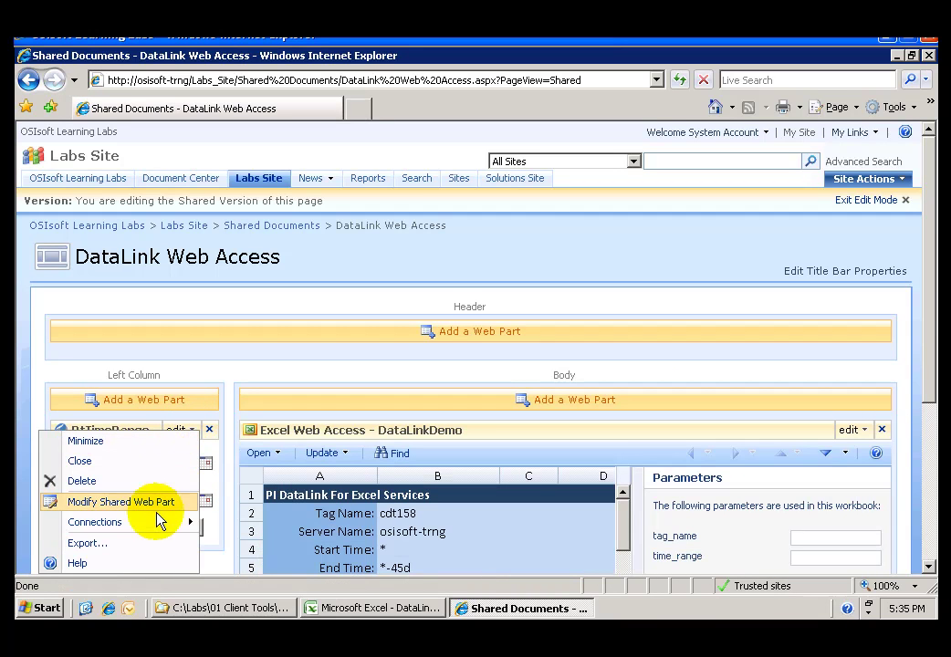
mouse_move(160, 527)
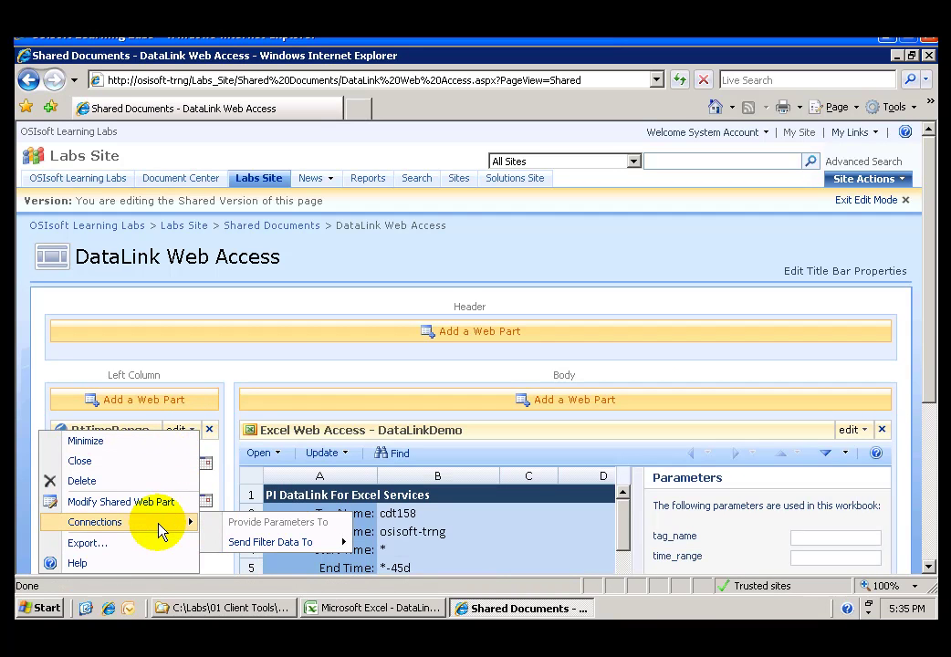
mouse_move(257, 548)
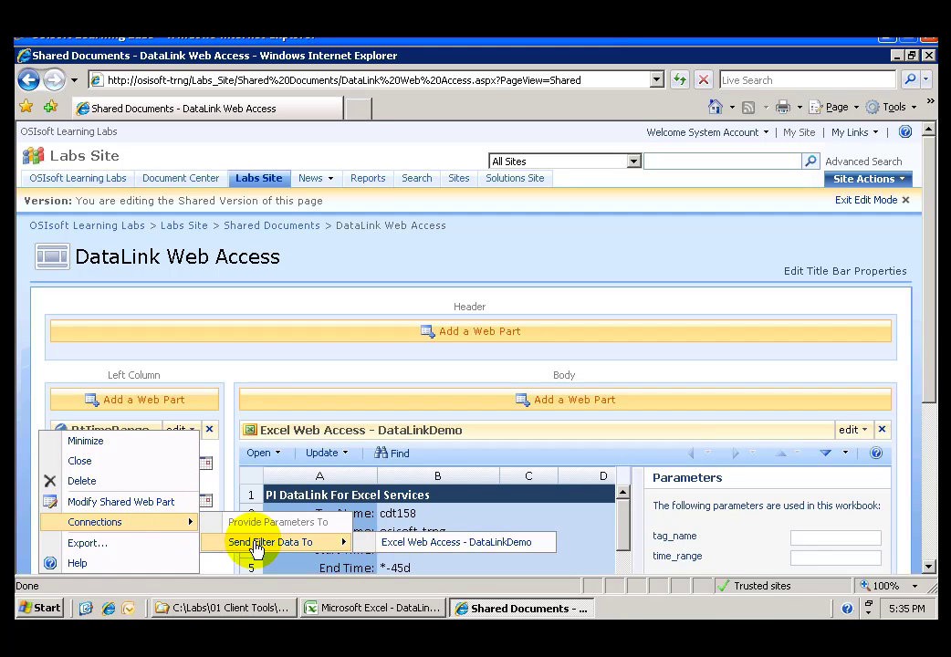
click(445, 547)
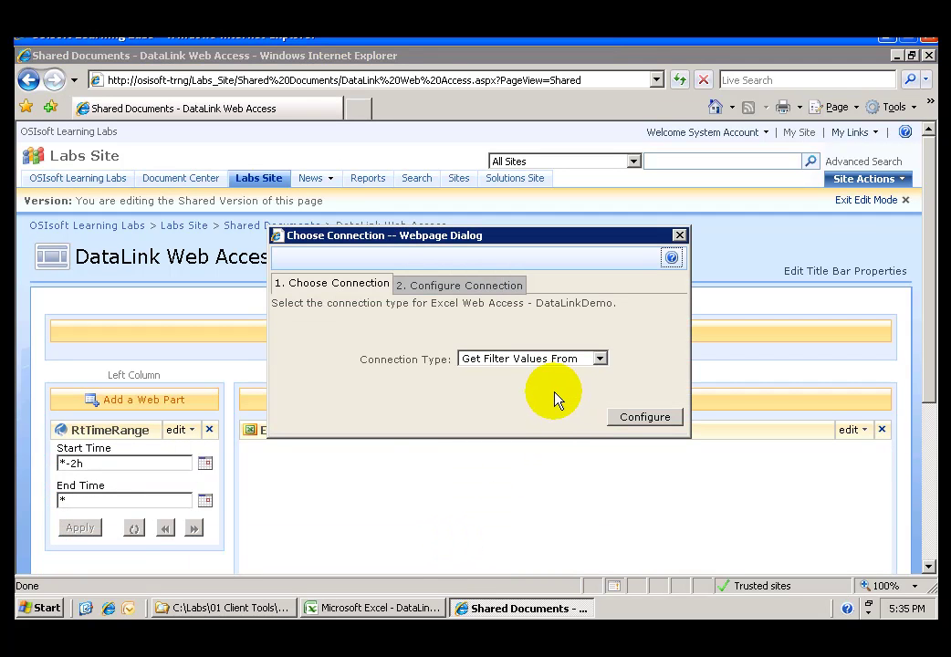
click(601, 361)
click(622, 340)
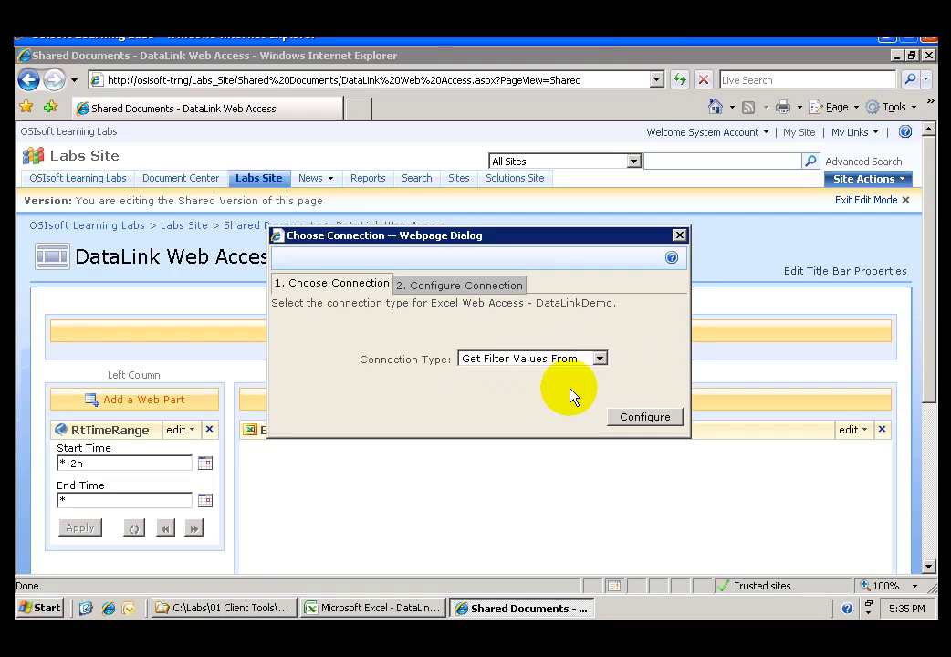
click(644, 419)
click(561, 359)
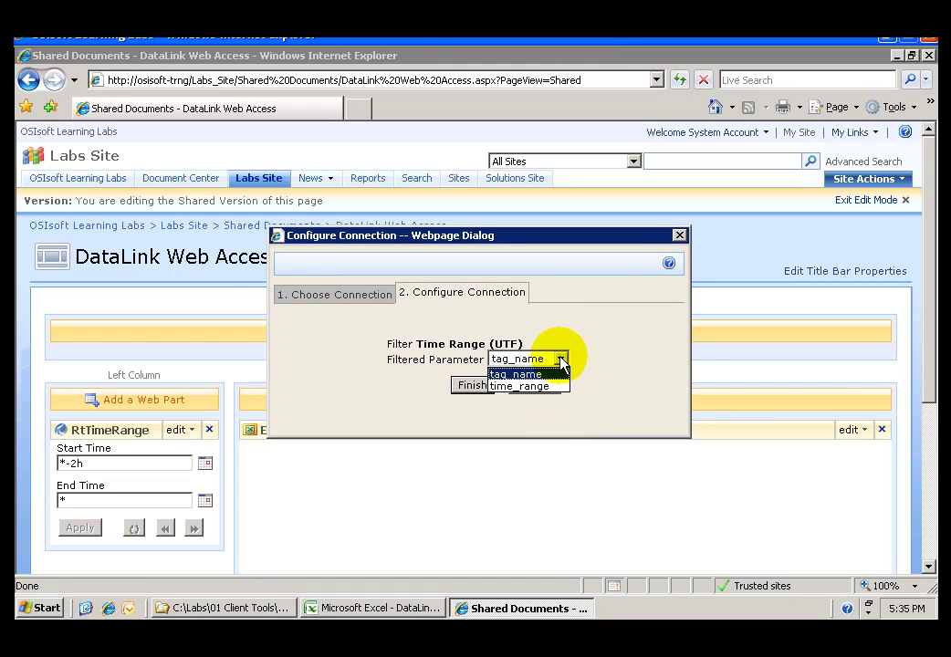
click(546, 386)
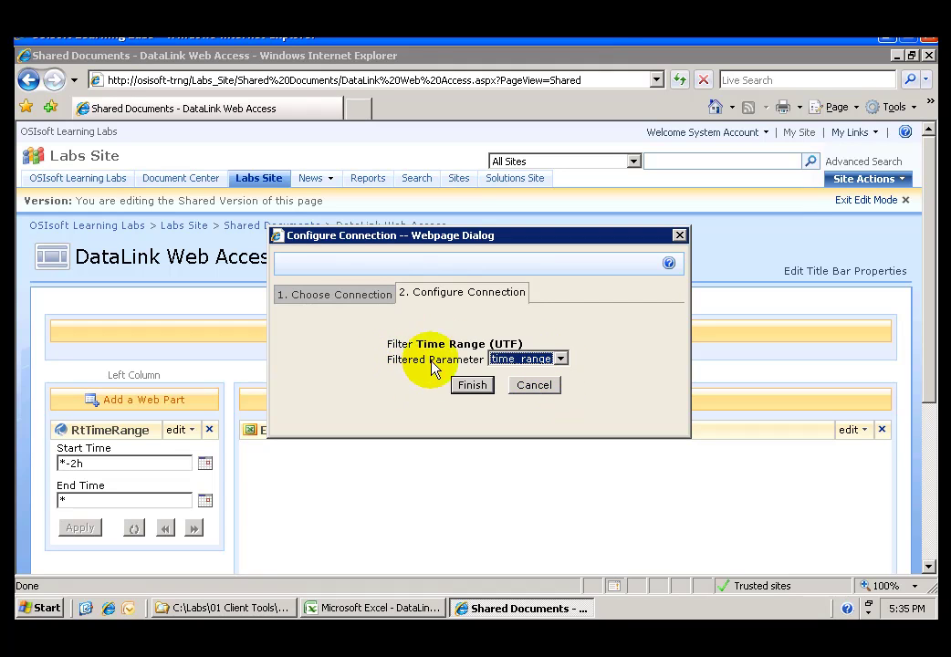
click(472, 386)
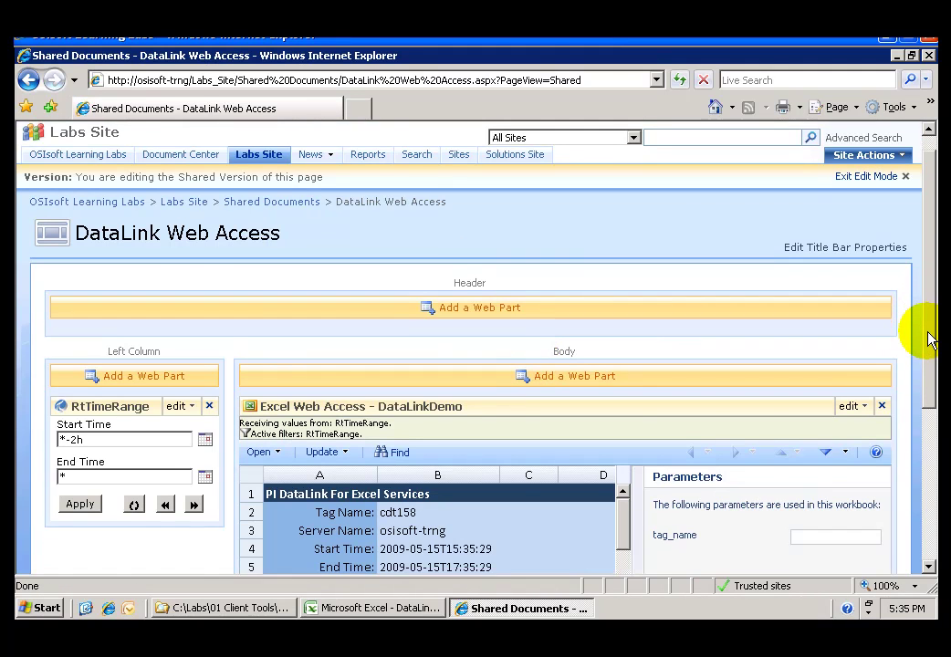
Step: Exit edit mode, apply a start time of *-24h in the RtTimeRange web part, and review the updated cdt158 chart
drag(930, 331, 927, 356)
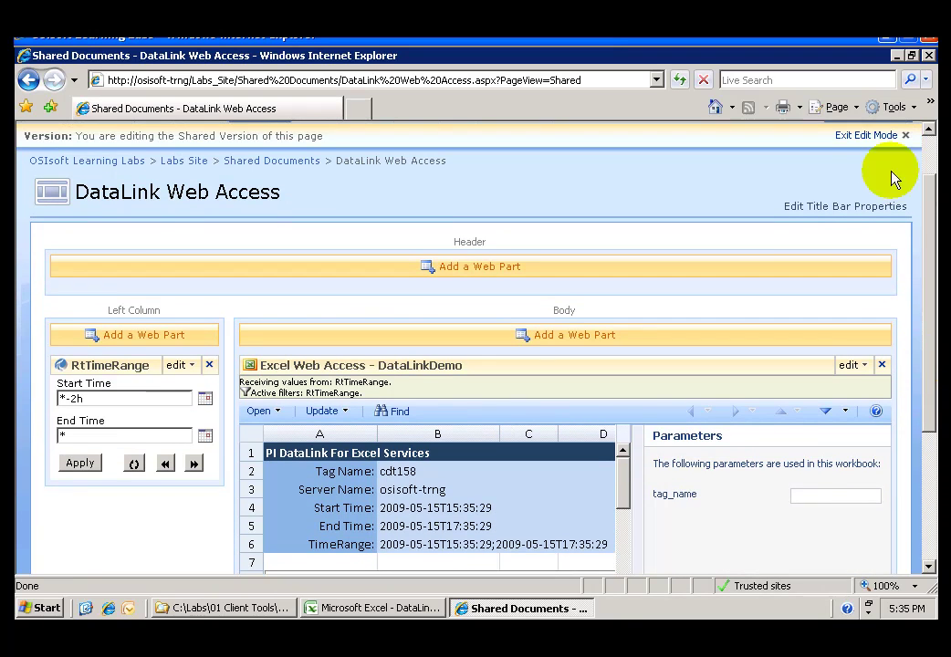
click(879, 144)
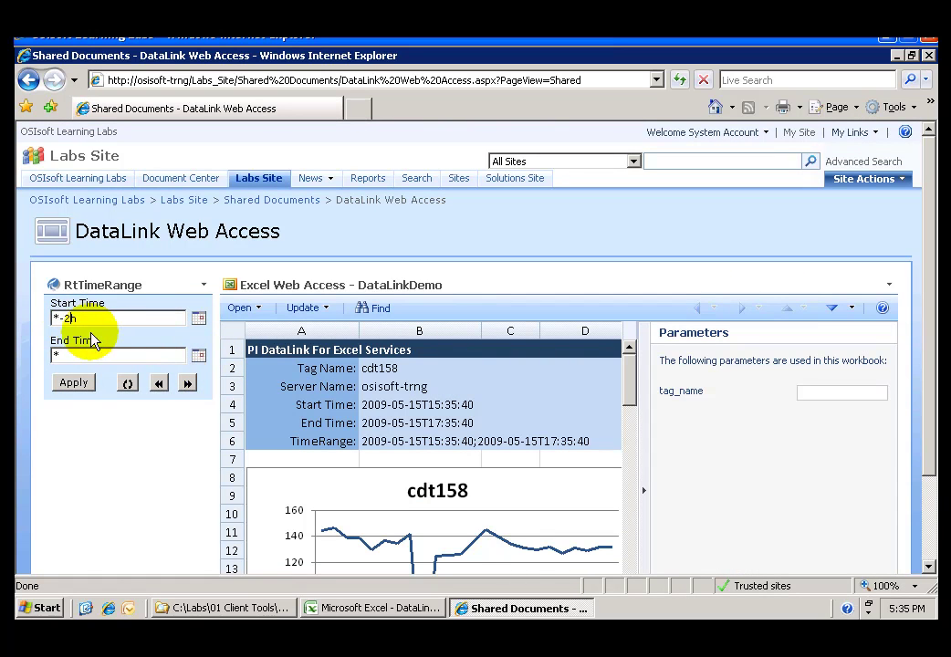
click(77, 384)
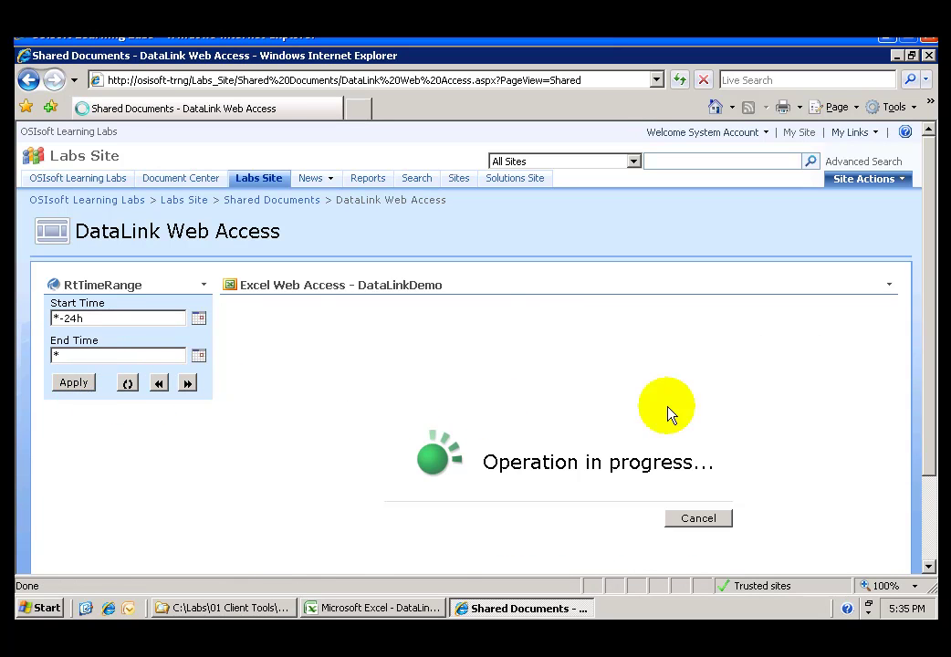
drag(932, 372, 931, 452)
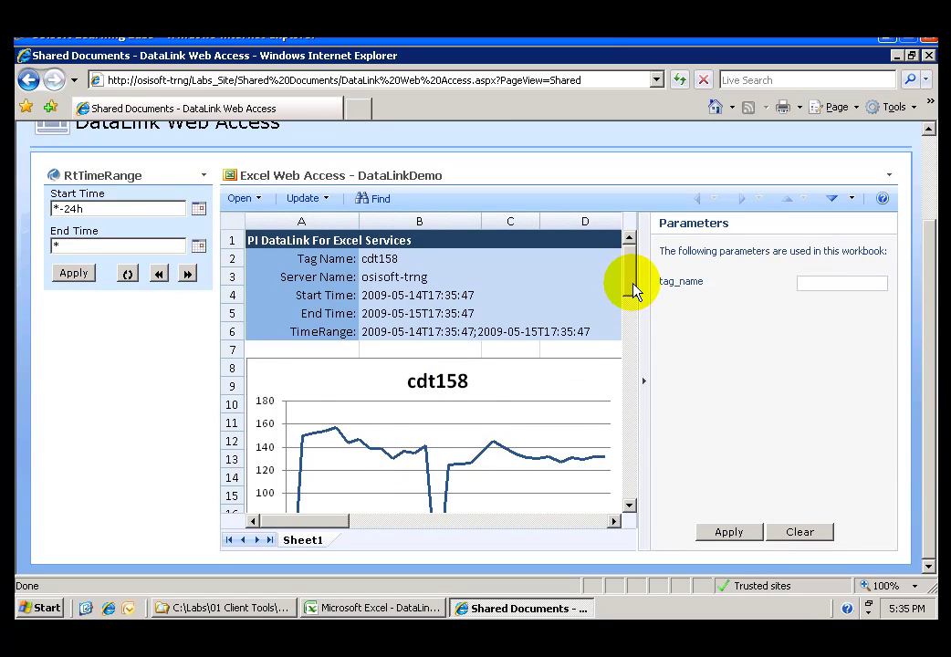
drag(630, 291, 631, 333)
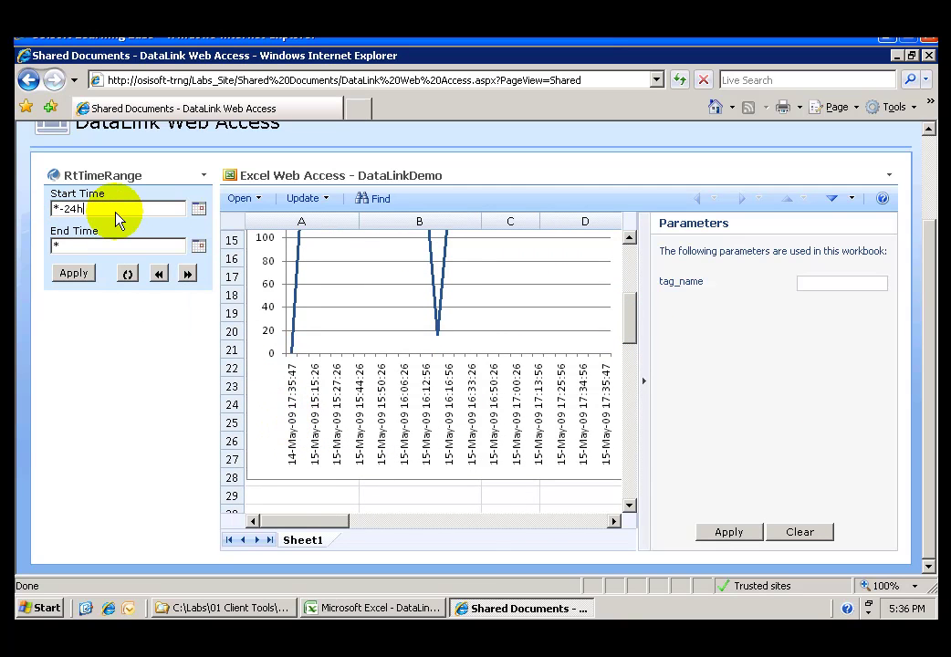
Step: Apply a start time of *-45d in the RtTimeRange web part and view the workbook's data
key(BackSpace)
key(BackSpace)
key(BackSpace)
text(45d)
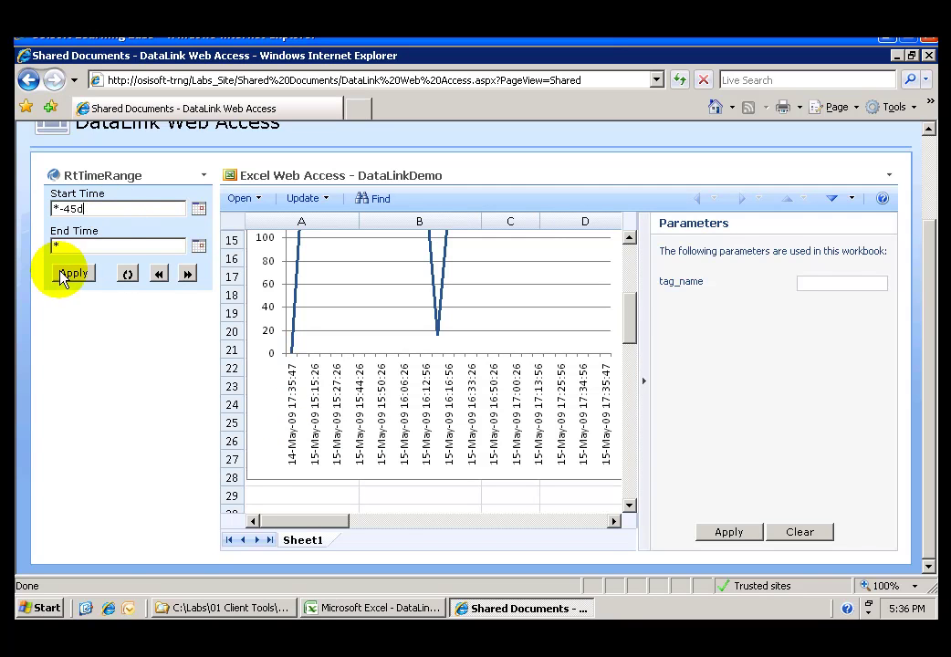
click(89, 276)
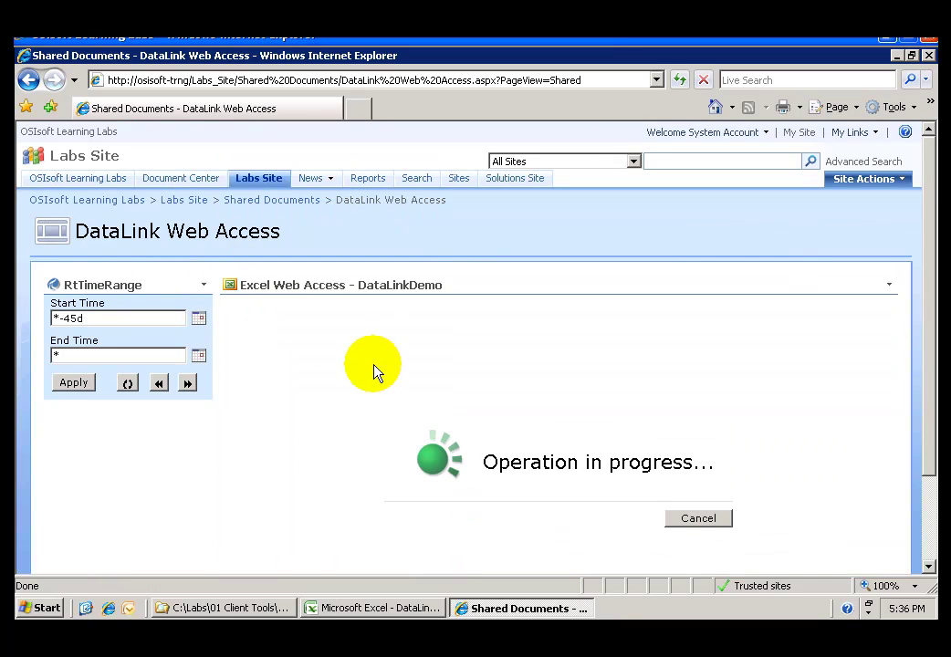
mouse_move(628, 388)
mouse_down()
mouse_move(628, 413)
mouse_move(628, 382)
mouse_up()
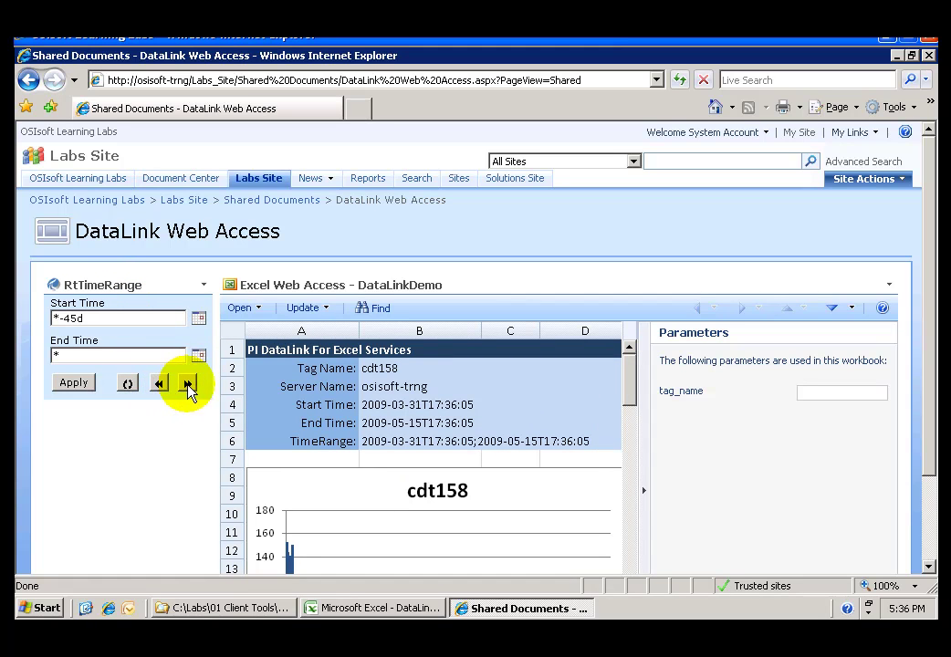
Step: Reset the RtTimeRange web part to its default time range and shift the range backward by two intervals
click(130, 384)
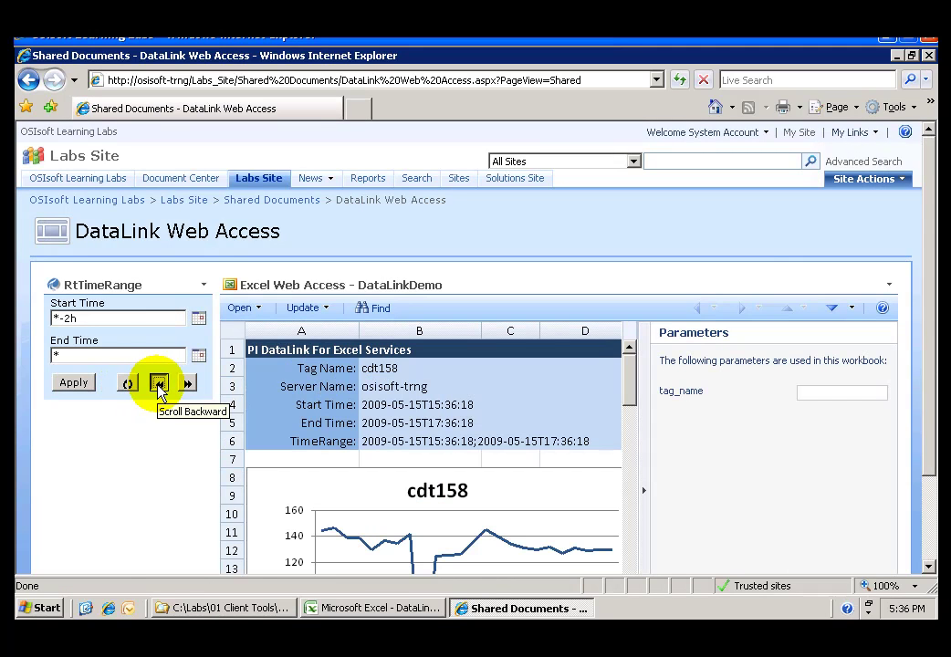
click(158, 384)
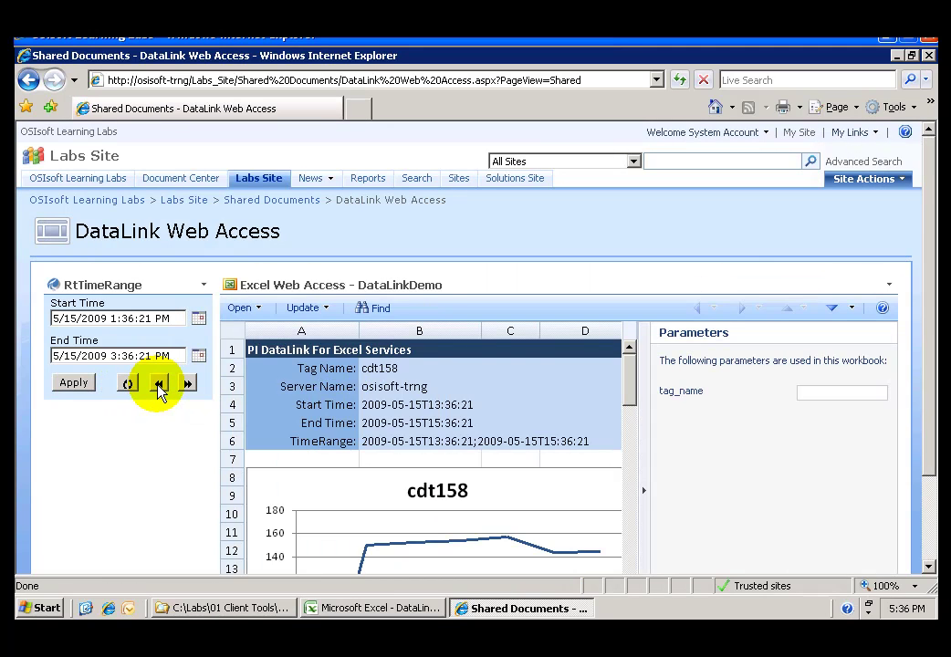
click(158, 384)
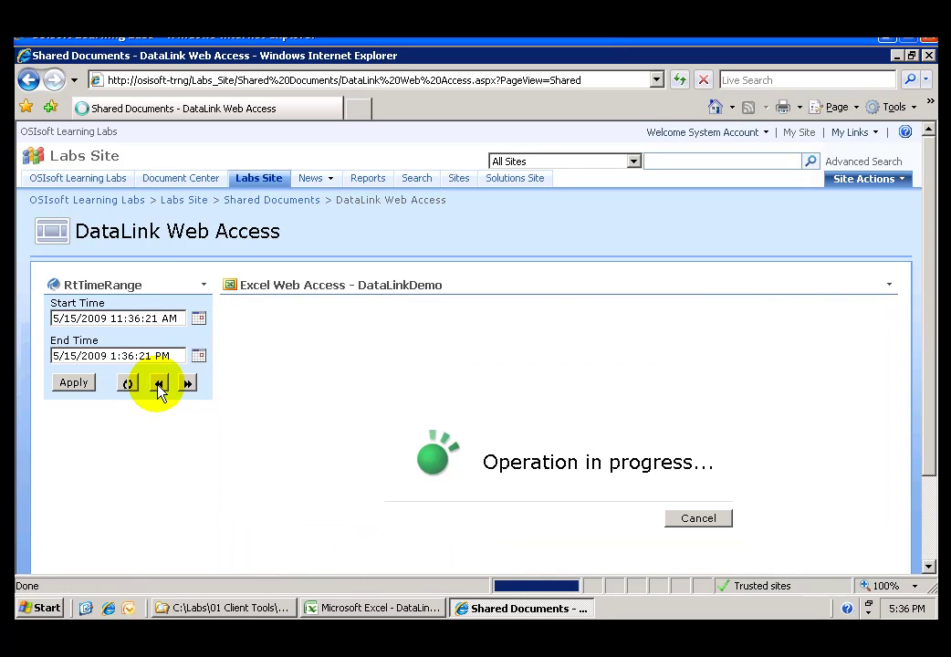
drag(930, 335, 930, 365)
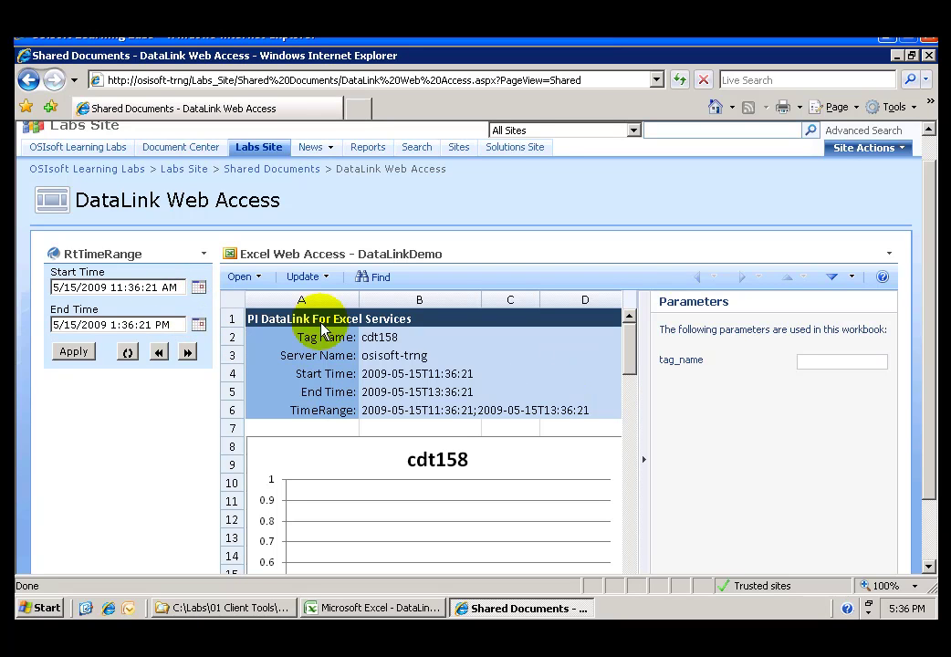
Step: Put the page back into edit mode and add a Text Filter web part to the Left Column zone
click(896, 157)
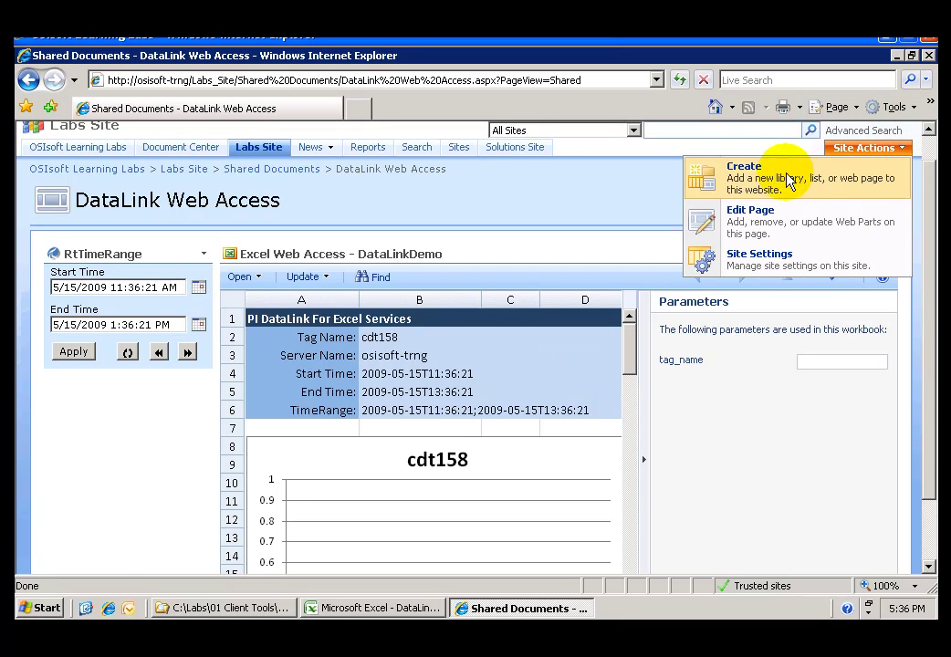
click(777, 222)
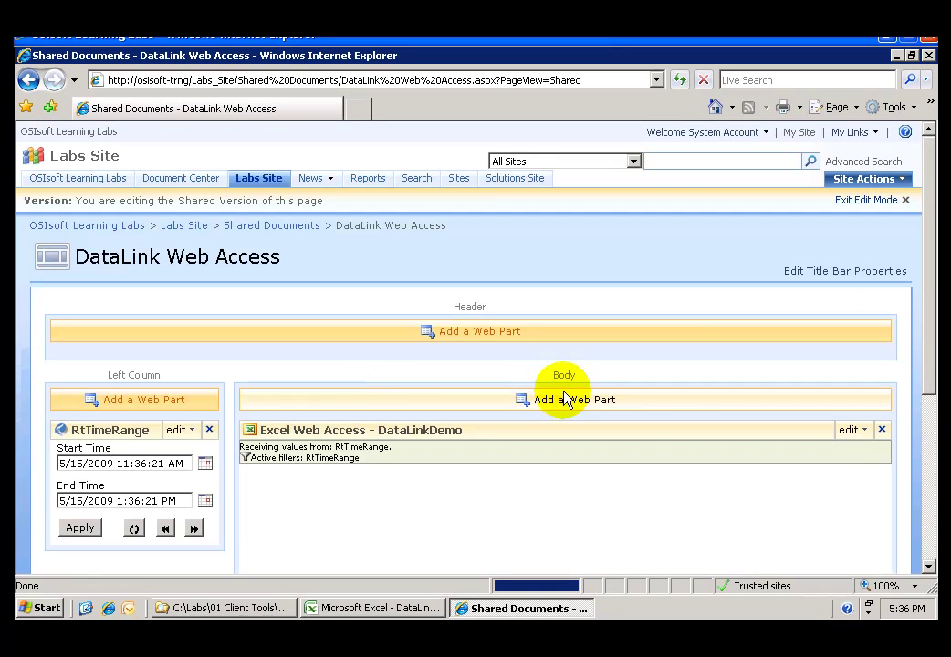
drag(927, 276, 926, 340)
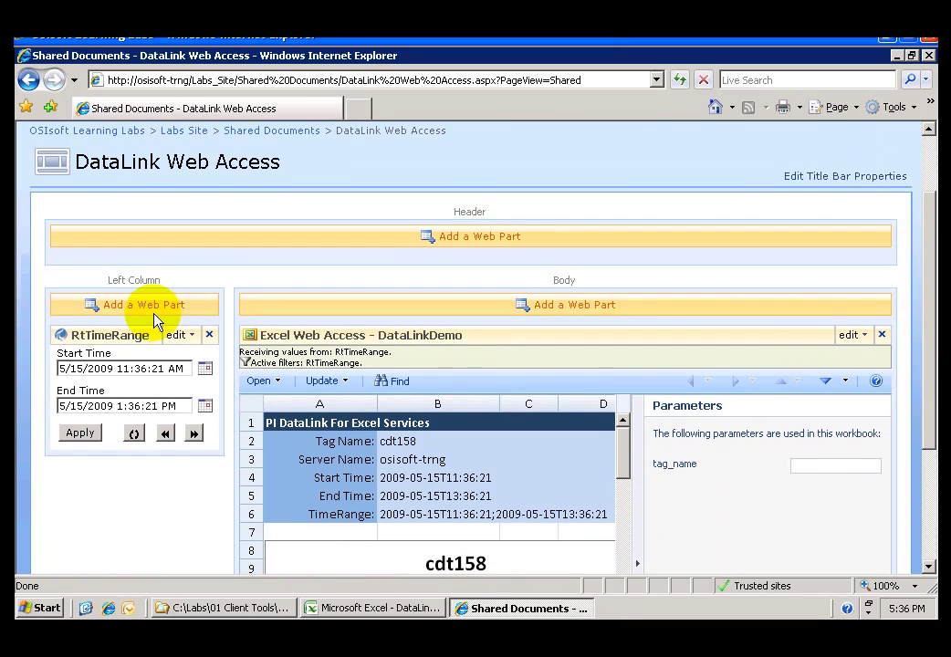
click(155, 310)
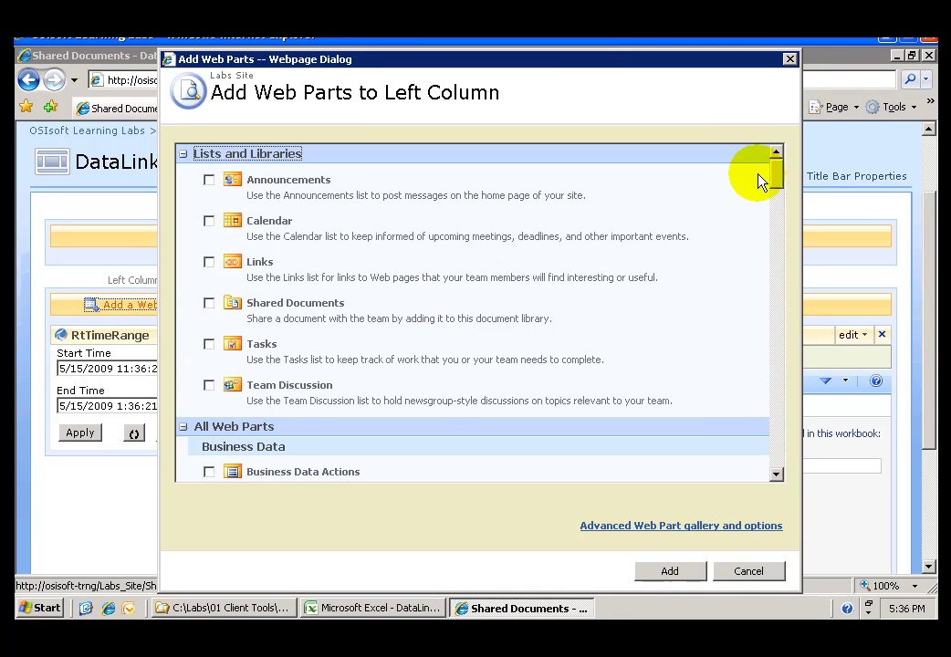
drag(770, 176, 777, 297)
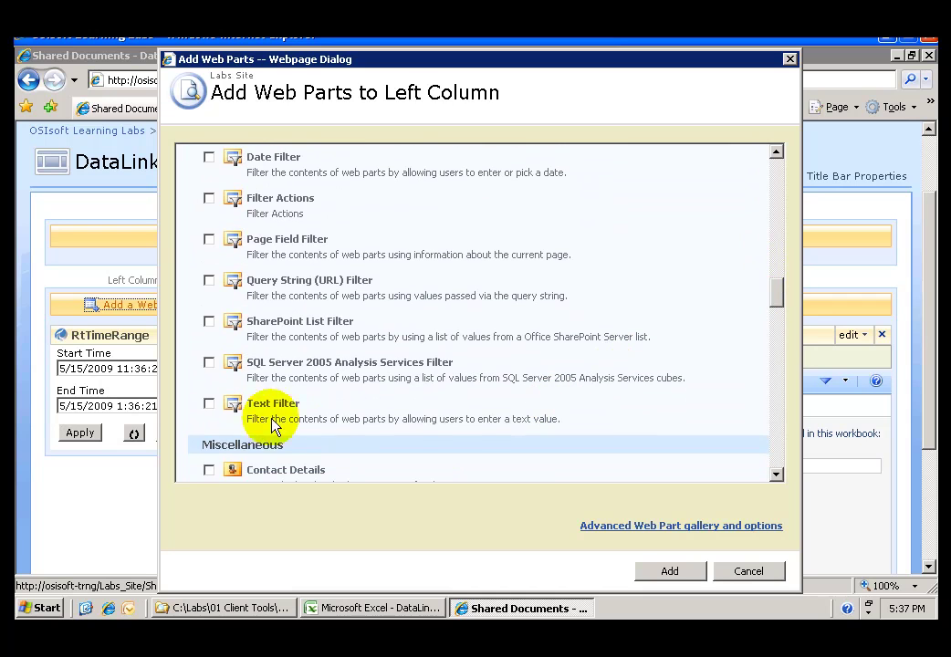
click(210, 405)
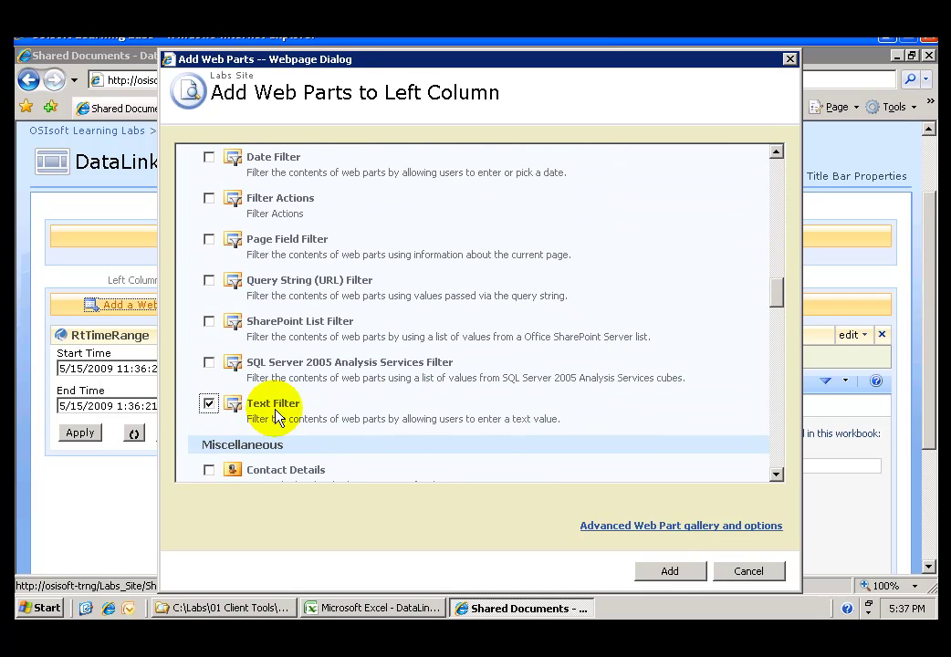
click(667, 573)
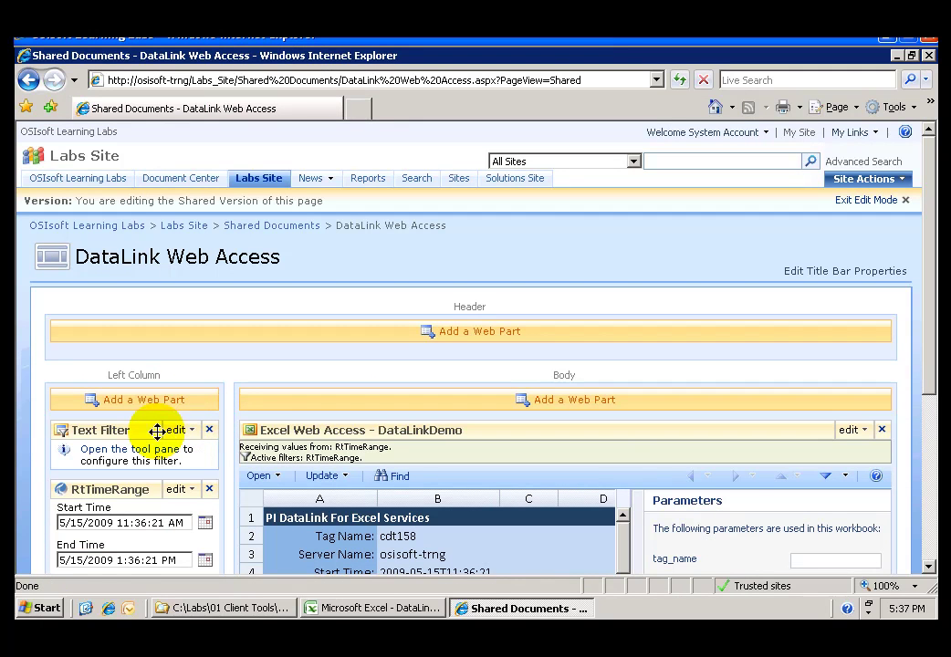
Step: Open the Text Filter web part's properties and set its filter name to Tag Name
click(183, 430)
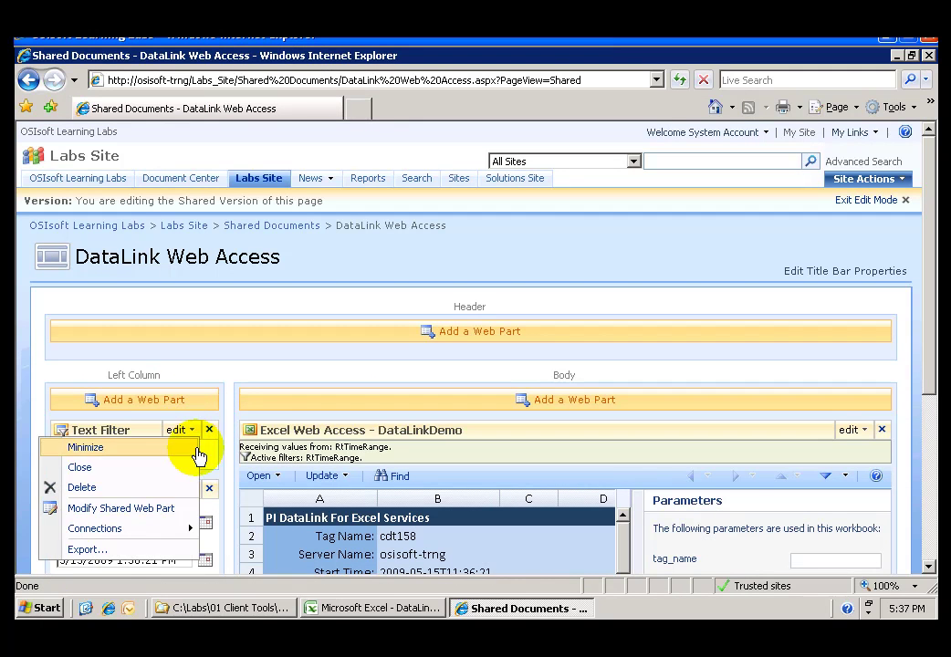
click(178, 508)
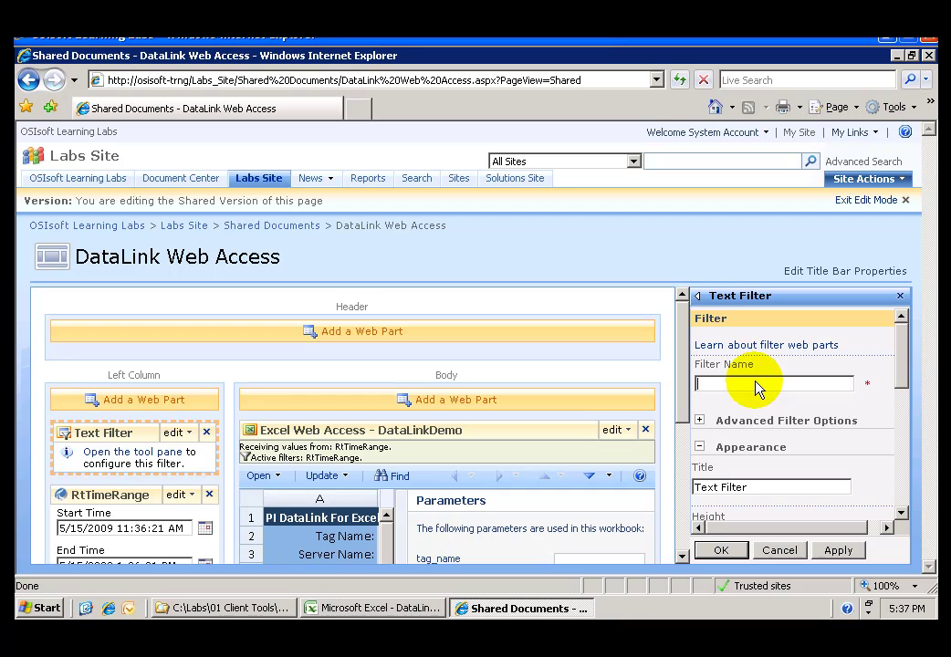
text(Tag Name)
Step: Set the Text Filter's default value to sinusoid in its advanced filter options
drag(906, 378, 904, 498)
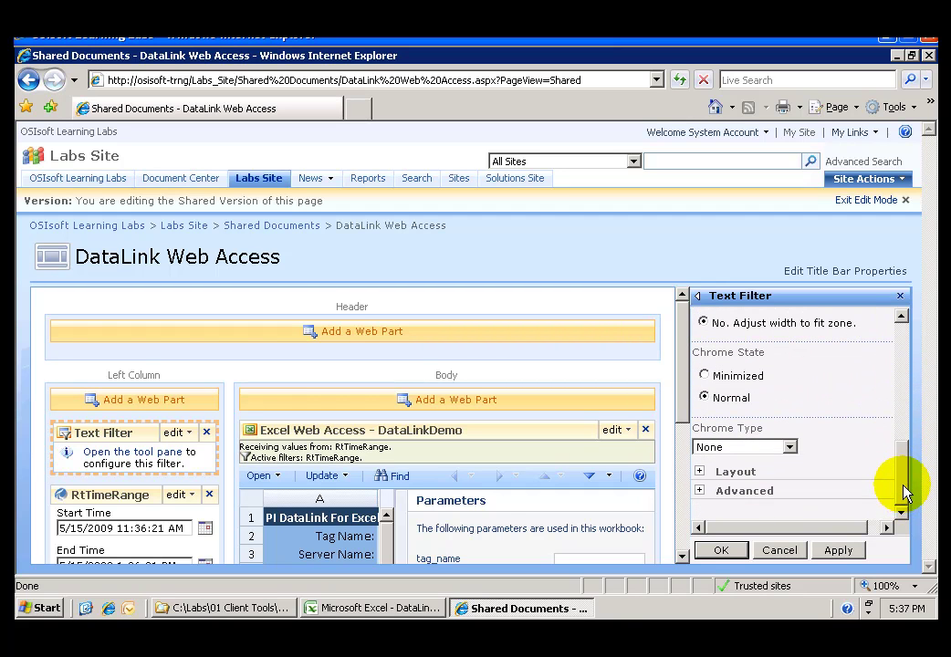
click(700, 490)
mouse_move(904, 426)
mouse_down()
mouse_move(906, 505)
mouse_move(910, 448)
mouse_up()
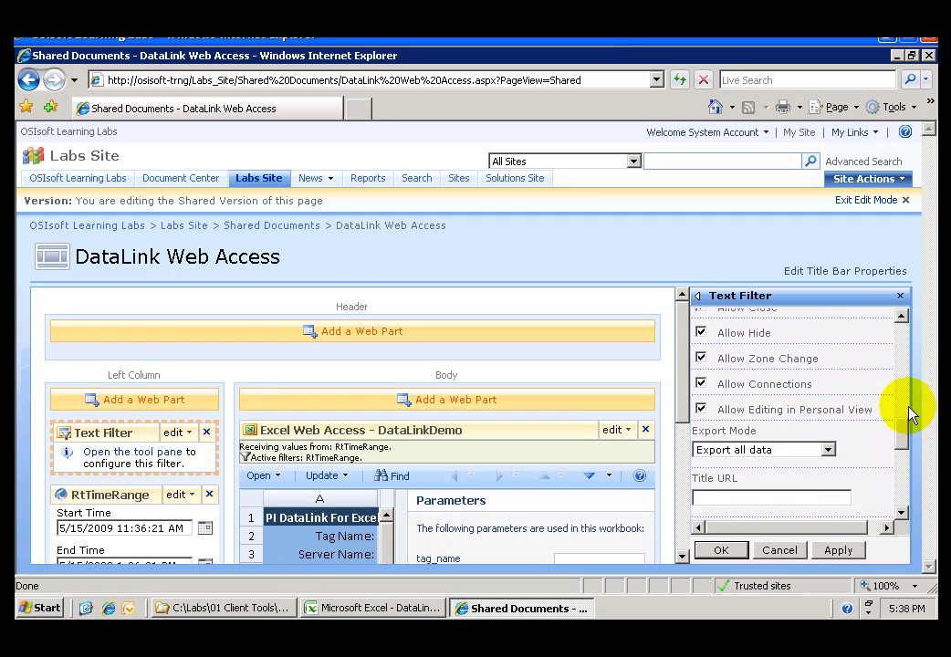
drag(900, 435, 902, 346)
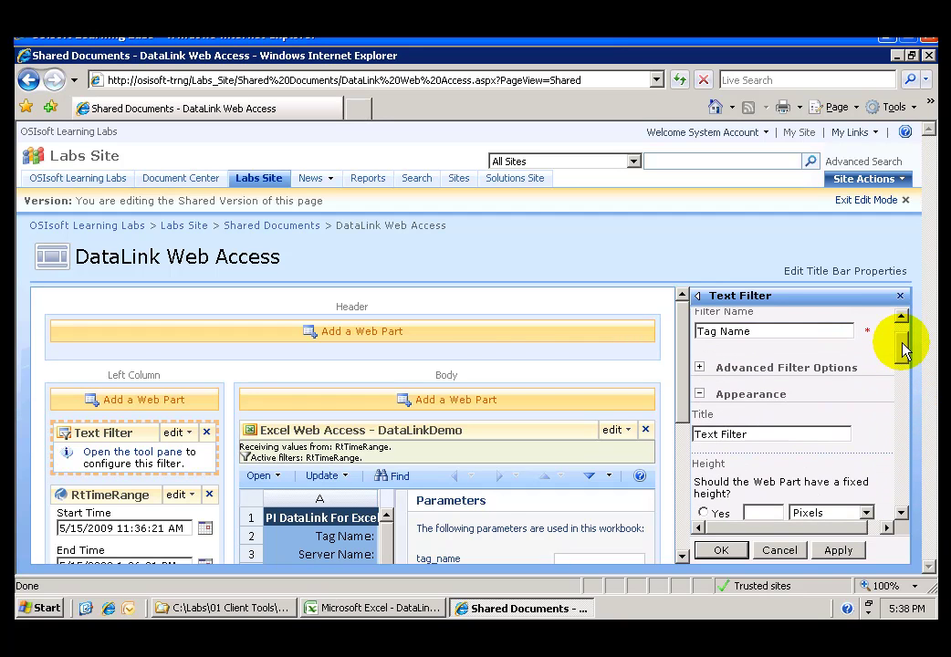
click(699, 367)
scroll(904, 357, down, 2)
click(765, 420)
text(sinusoid)
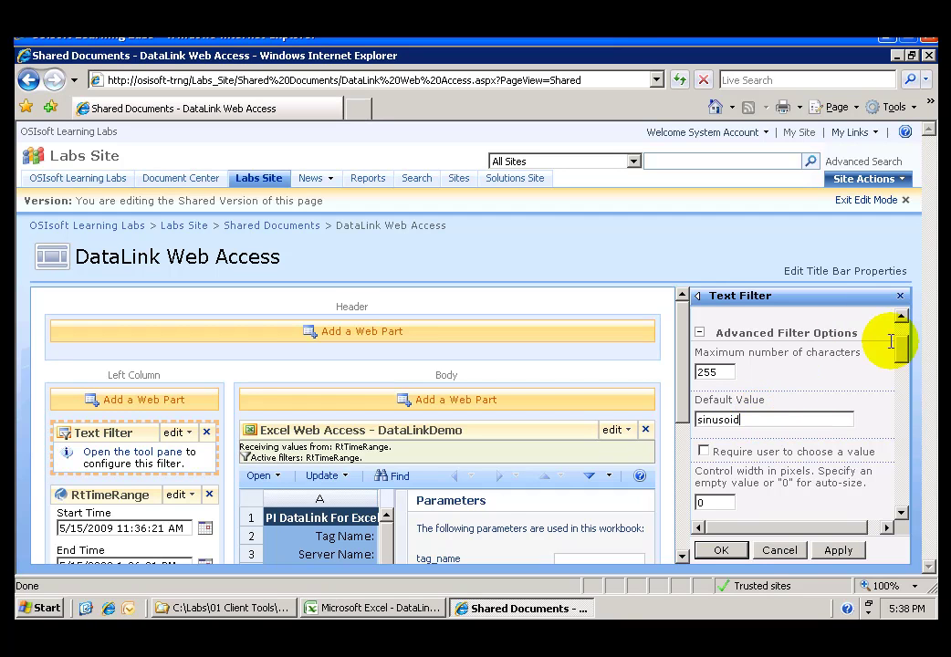
Step: Set the Text Filter web part's title to Tag Name in its appearance settings and accept the properties
drag(900, 351, 901, 384)
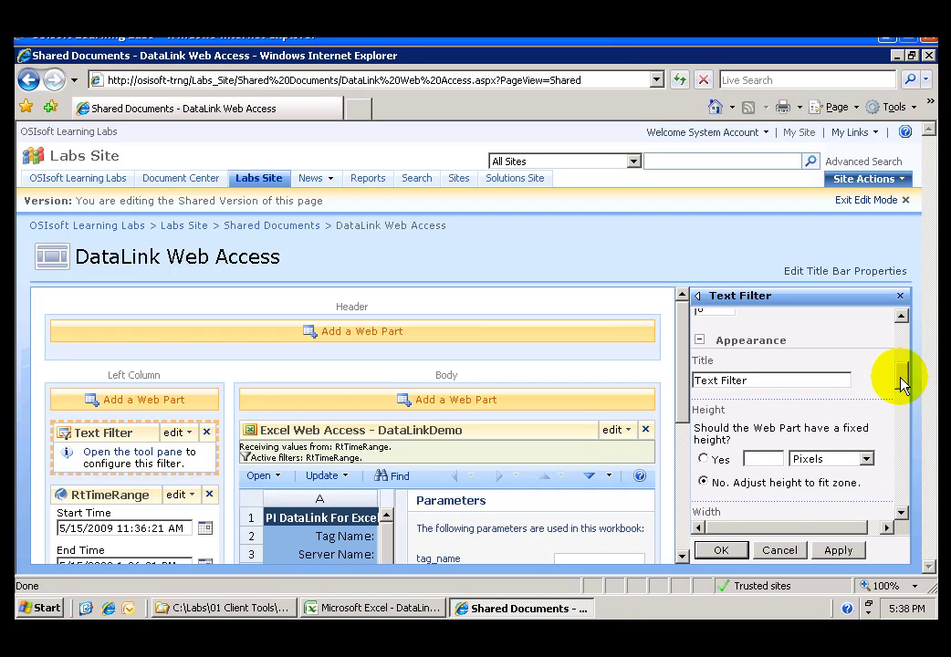
drag(768, 382, 689, 382)
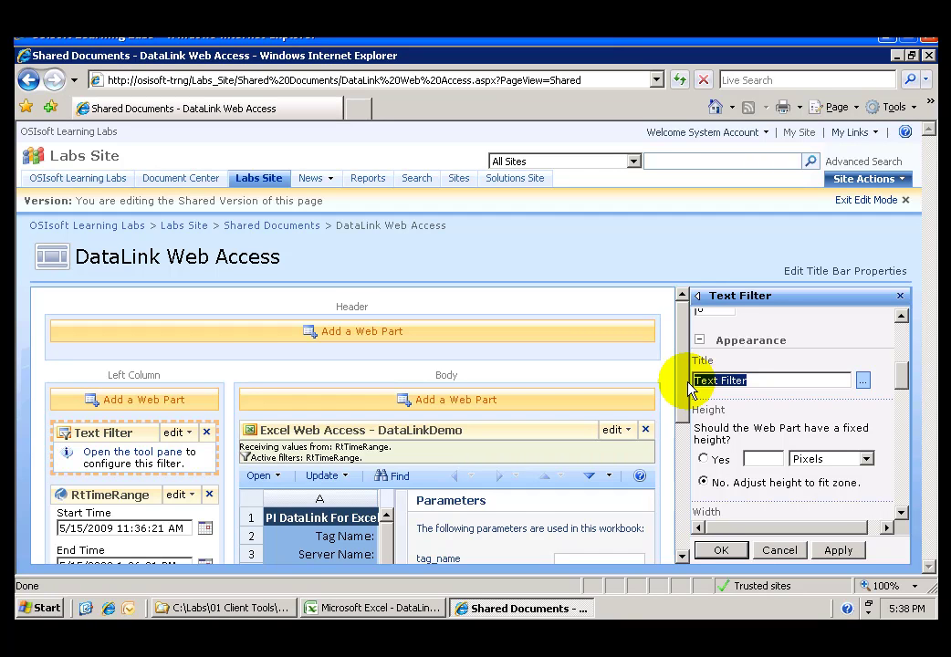
text(Tag Name)
click(719, 550)
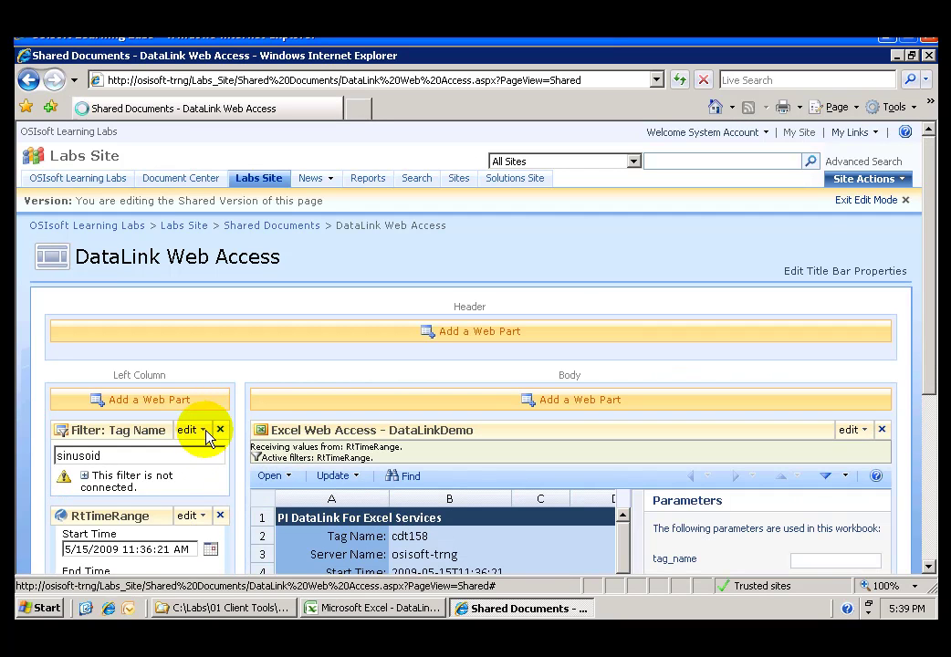
Step: Connect the Tag Name filter to send its values to Excel Web Access - DataLinkDemo, with tag_name as the filtered parameter
click(205, 432)
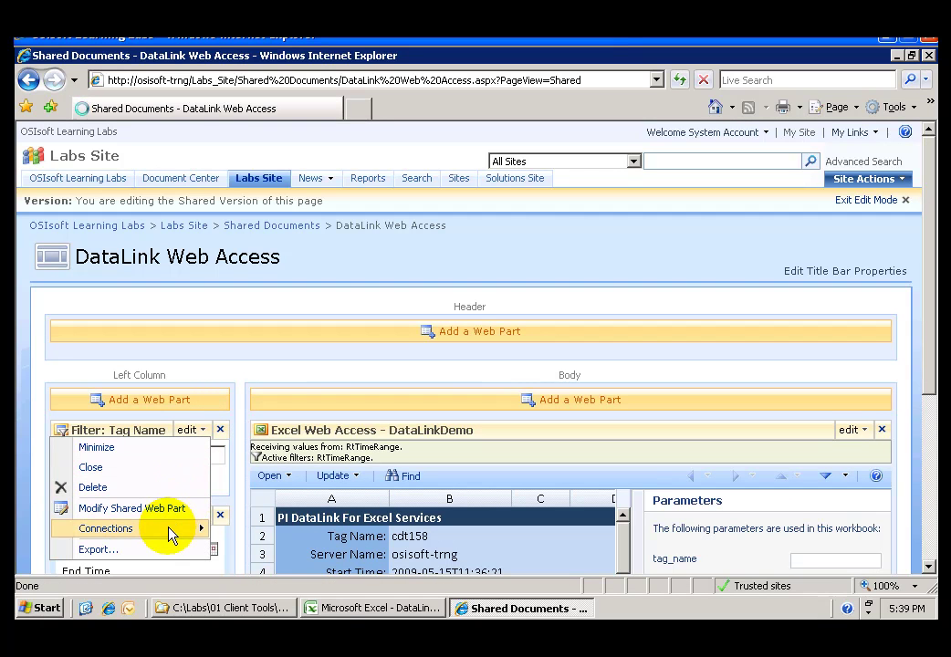
mouse_move(170, 530)
mouse_move(256, 536)
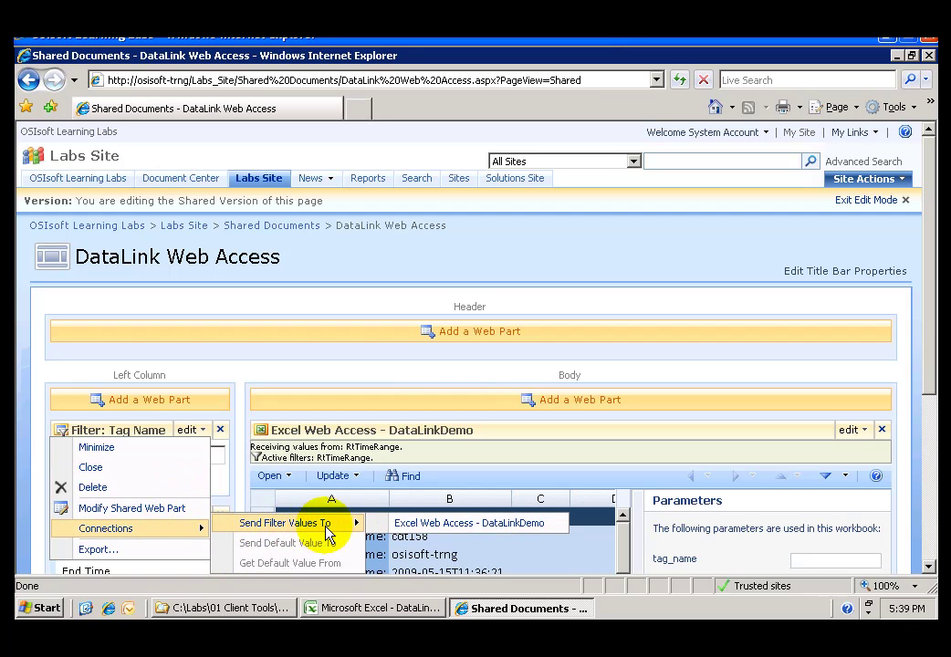
click(404, 535)
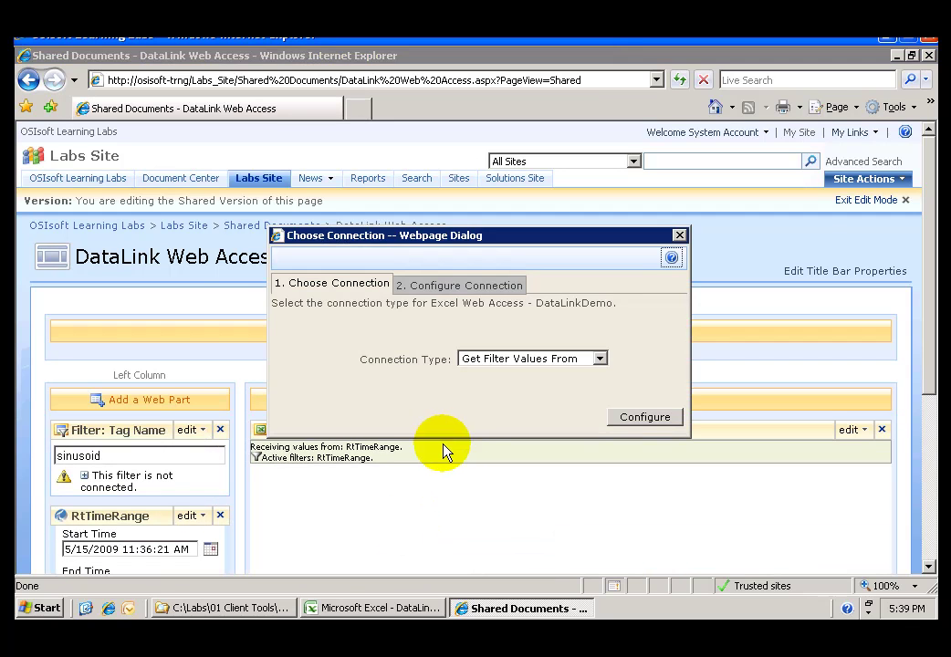
click(626, 421)
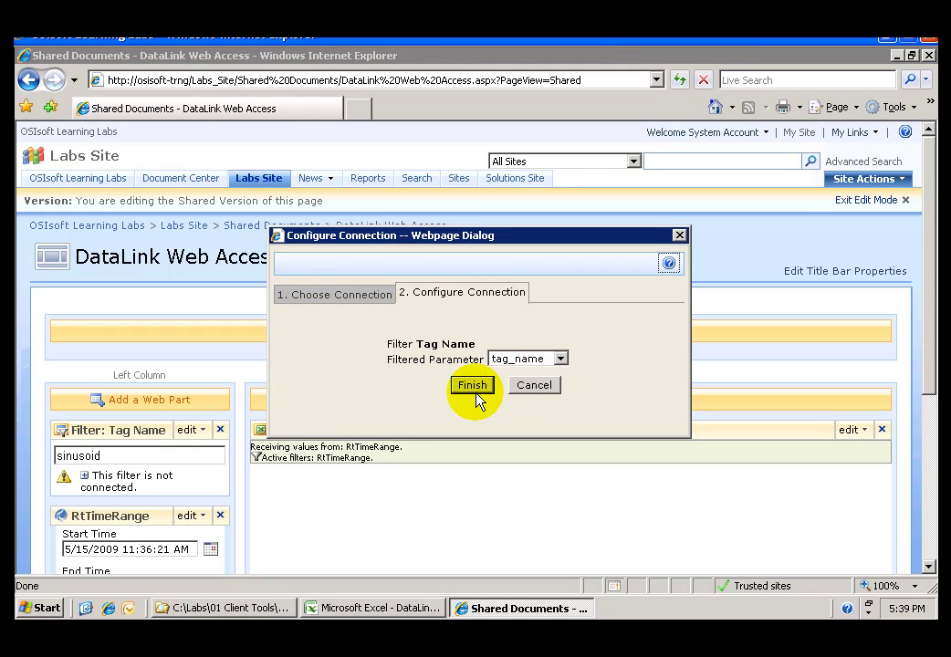
click(476, 392)
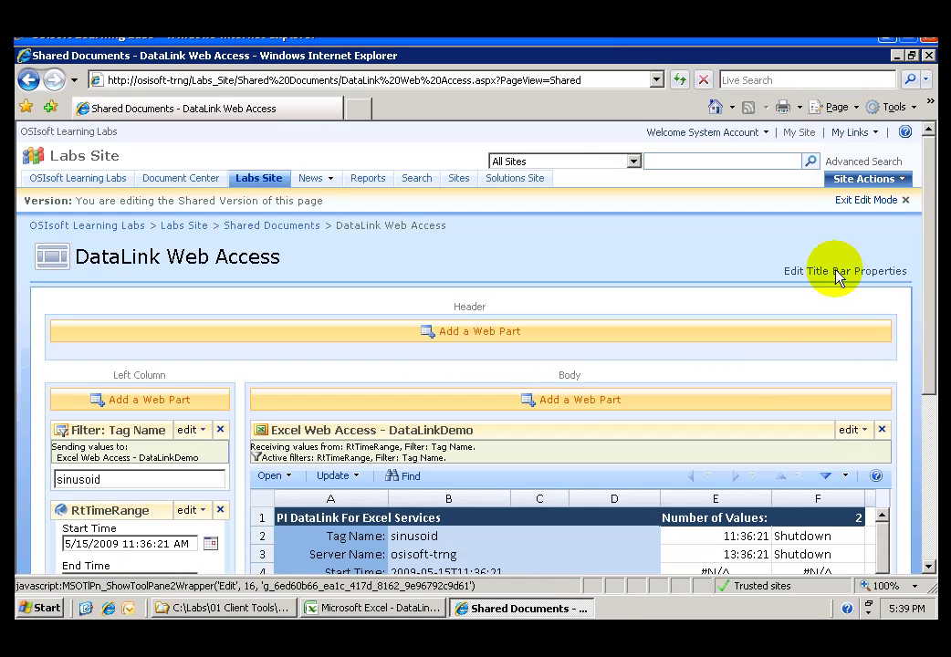
Step: Exit the page's edit mode and change the Tag Name filter value to cdt158
click(863, 200)
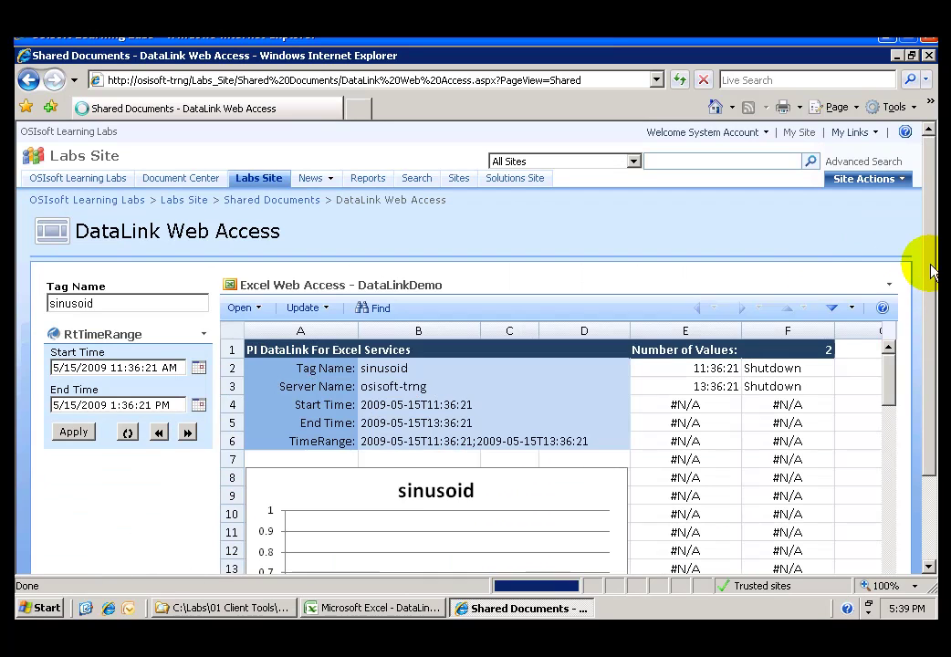
scroll(929, 274, down, 1)
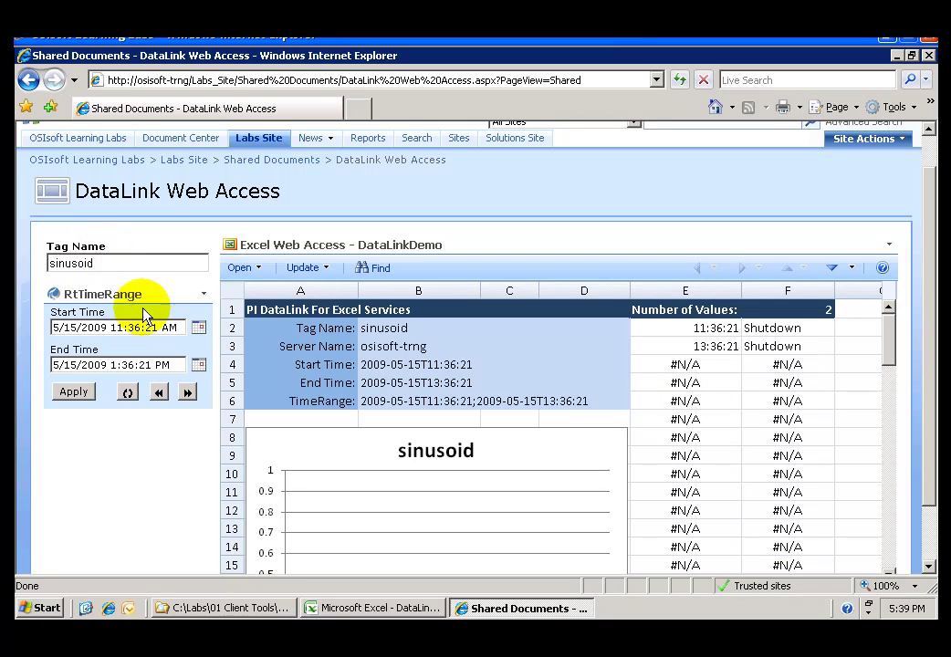
double_click(98, 264)
text(cdt158)
key(Return)
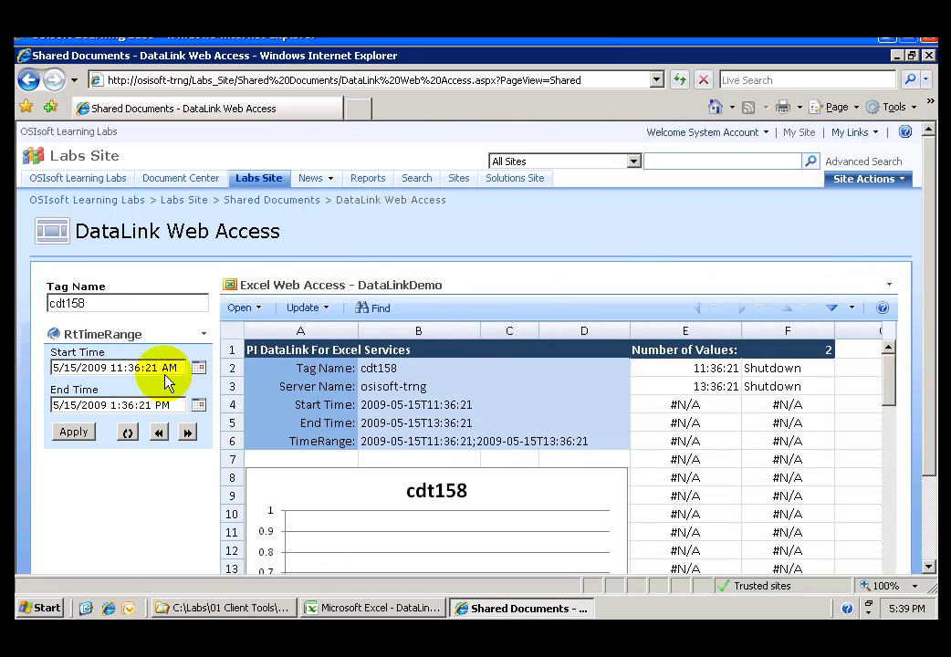
Step: Reset the RtTimeRange web part to its default range, shift it back one interval, and review the cdt158 data and chart
click(128, 435)
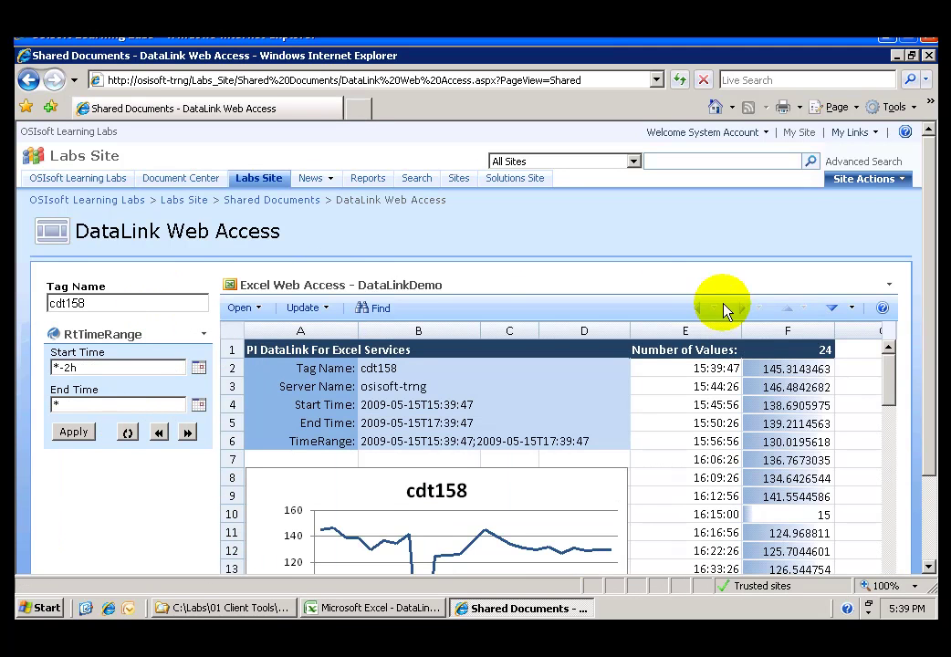
scroll(924, 346, down, 1)
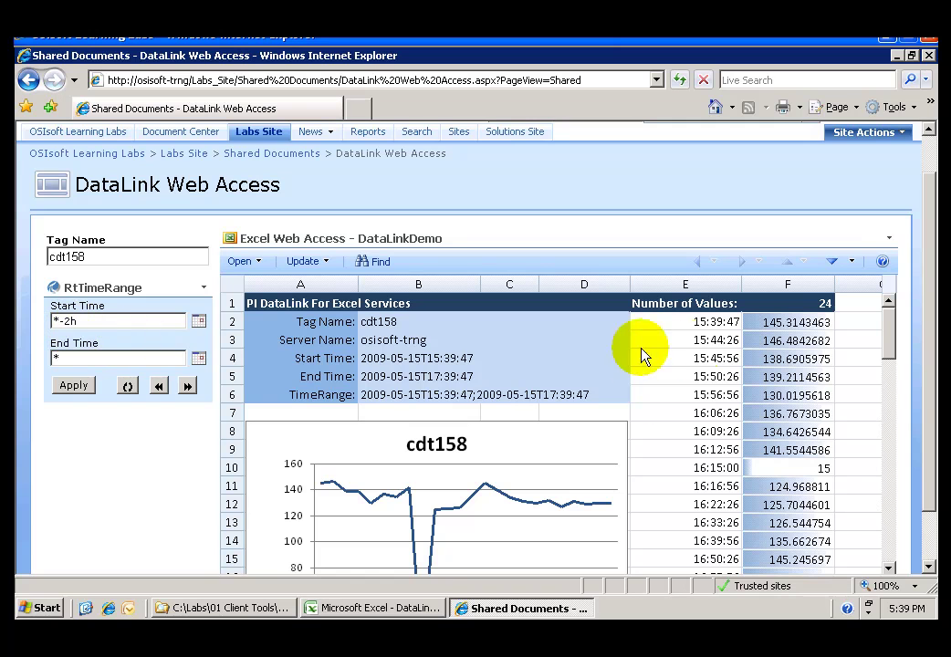
click(159, 386)
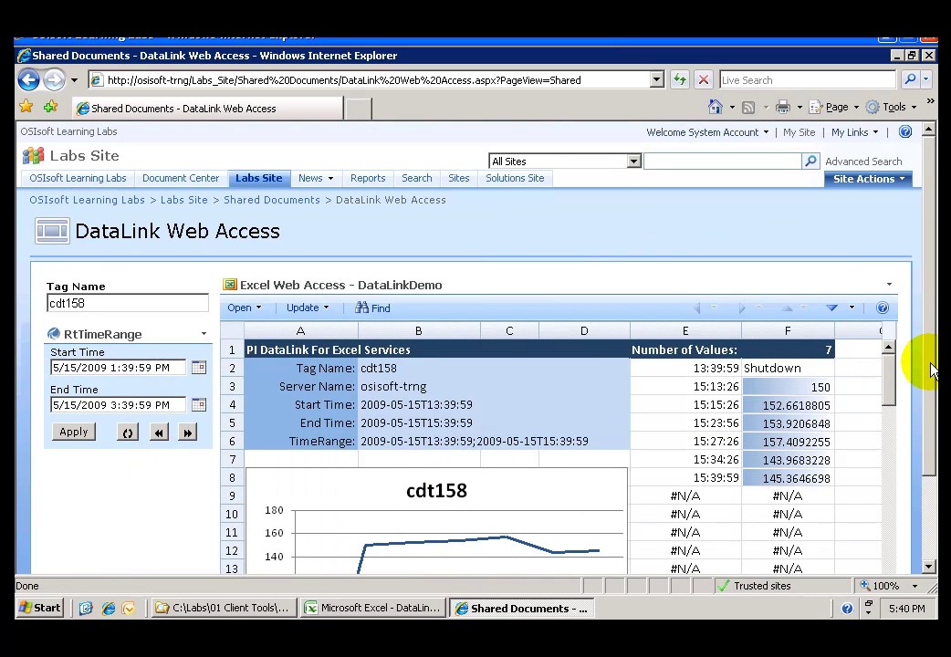
drag(933, 370, 931, 443)
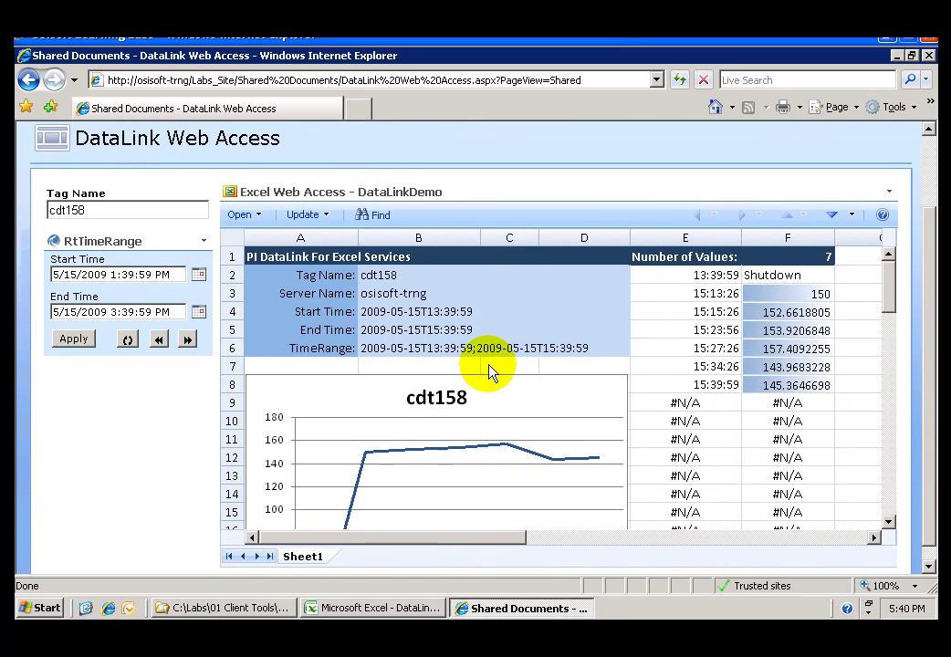